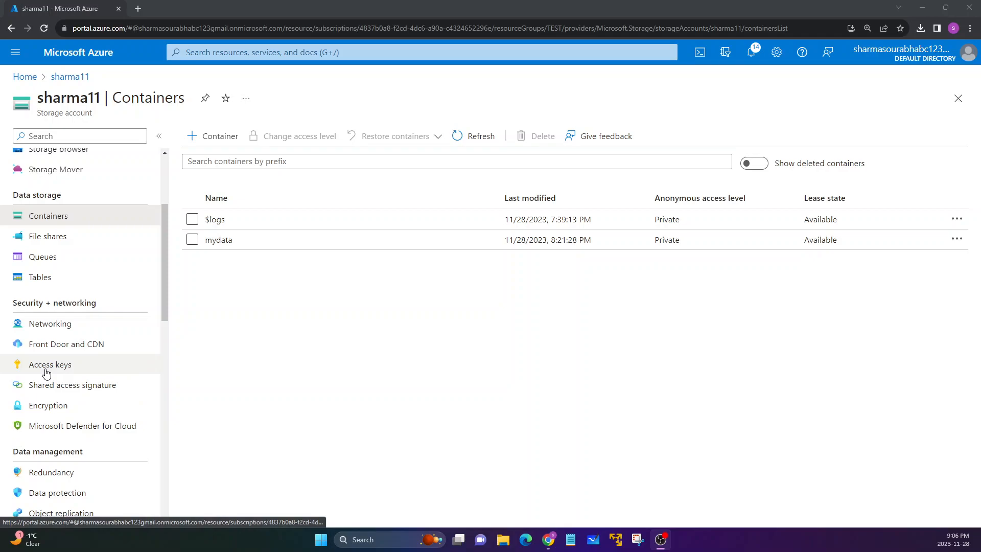
- View the storage account's access keys page with its key1 and key2 entries
left_click(47, 371)
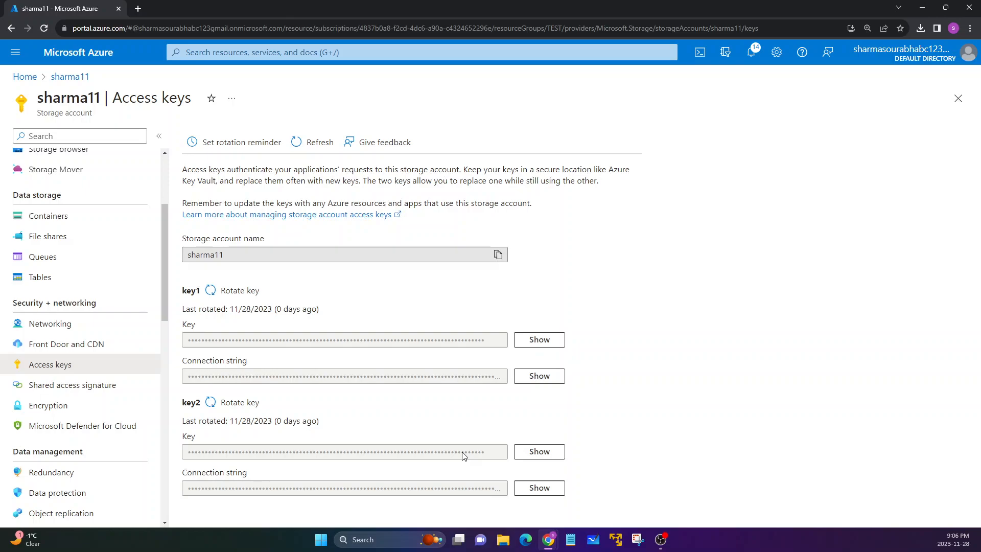
scroll(150, 380, "up", 3)
left_click_drag(39, 99, 100, 98)
left_click(99, 98)
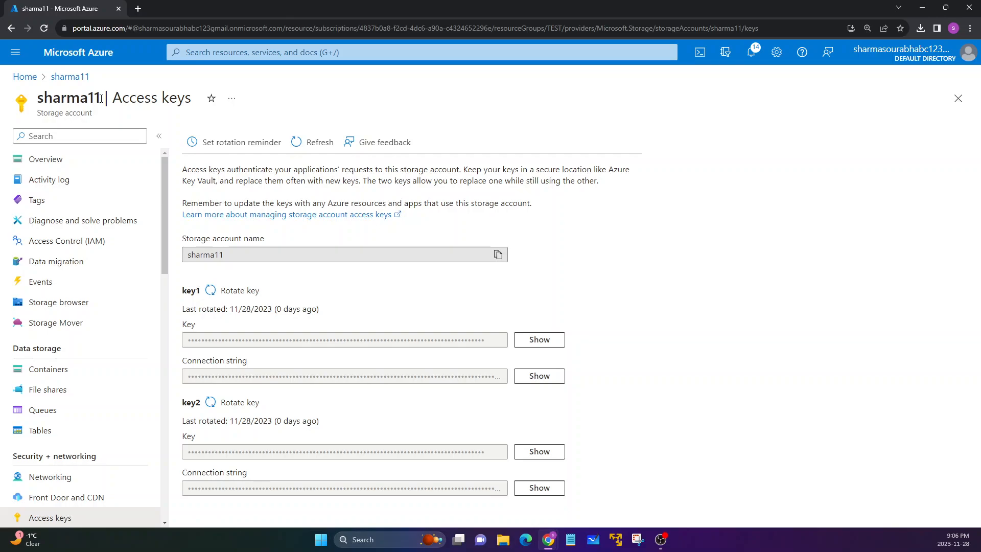
- Return to the storage account's overview and look through its data storage and security sections
left_click(45, 158)
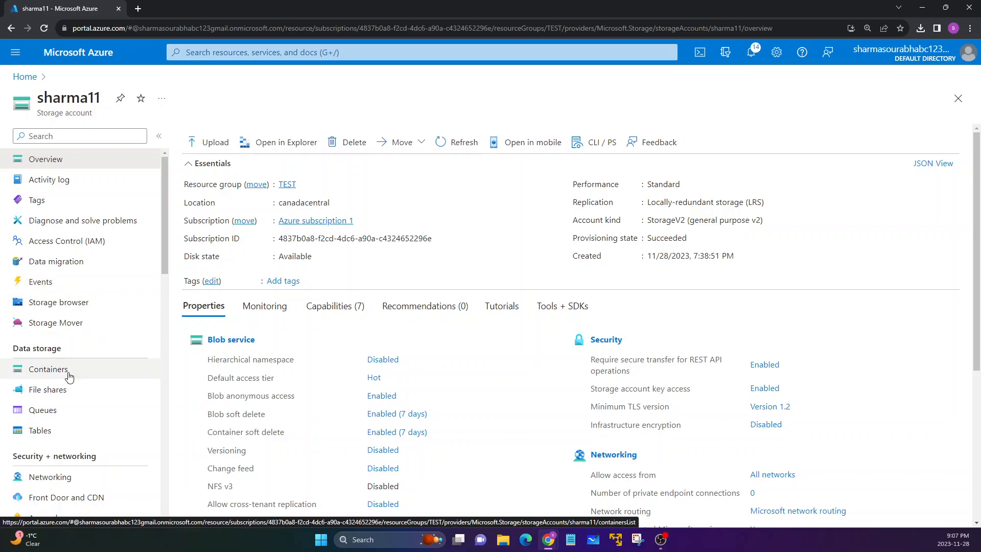
scroll(69, 377, "down", 2)
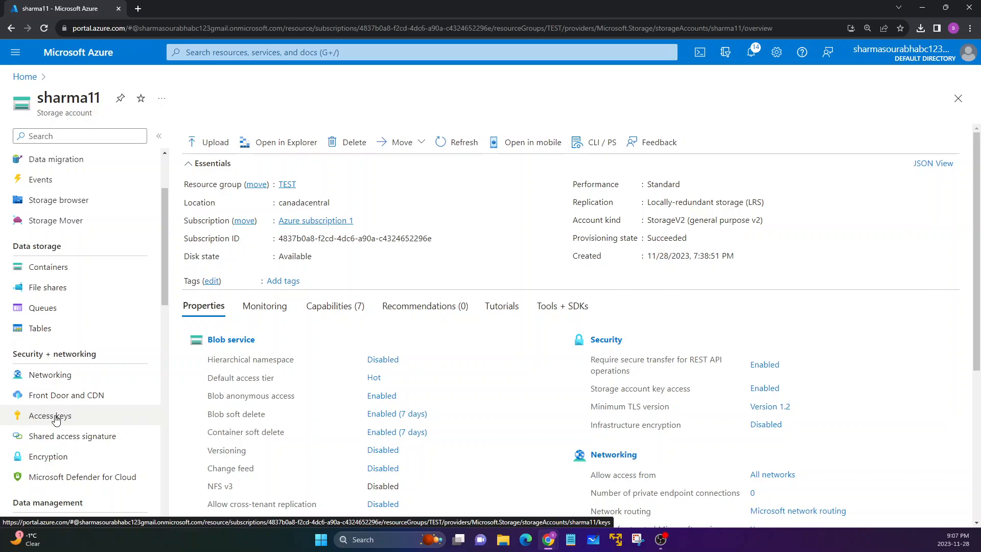
scroll(51, 378, "up", 1)
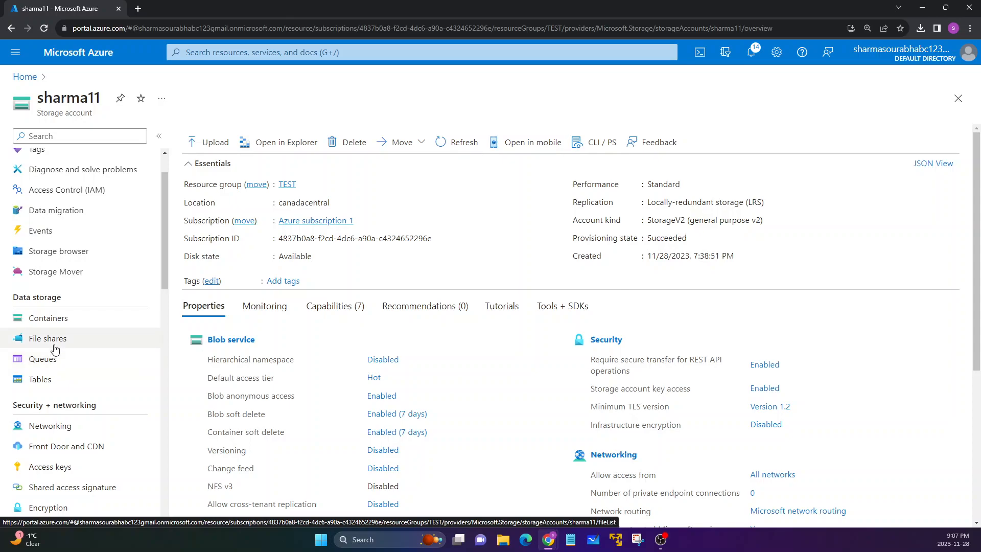
scroll(51, 324, "up", 1)
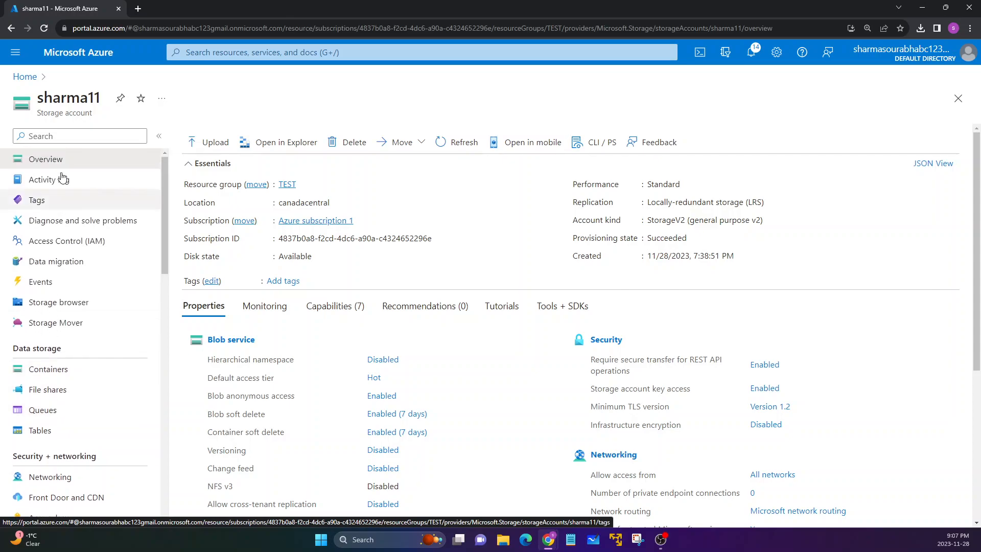
- Open the mydata container from the storage account's containers and locate the Azure Storage Accounts.png blob
left_click(52, 374)
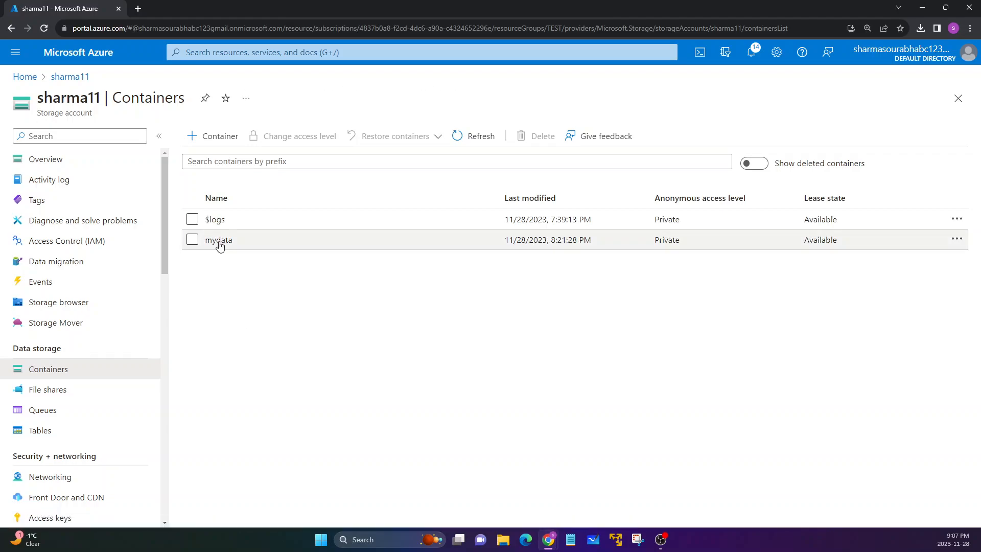
left_click(222, 246)
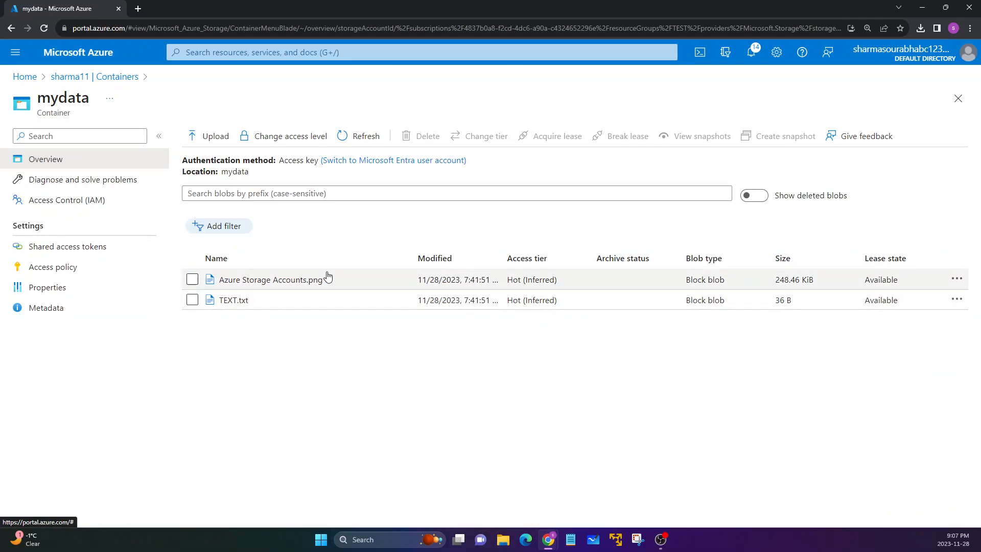
left_click_drag(331, 285, 215, 281)
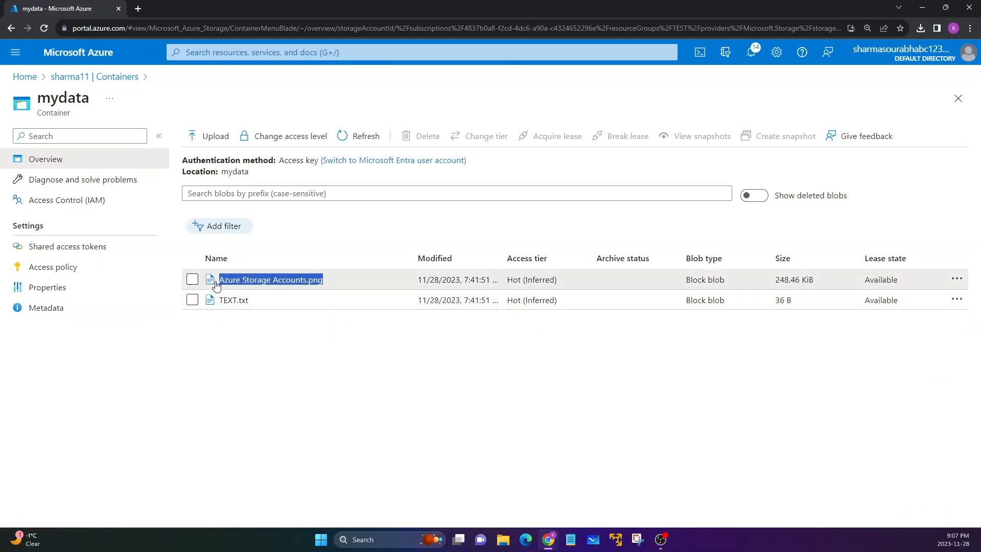
left_click(241, 338)
left_click_drag(331, 285, 214, 281)
left_click(226, 363)
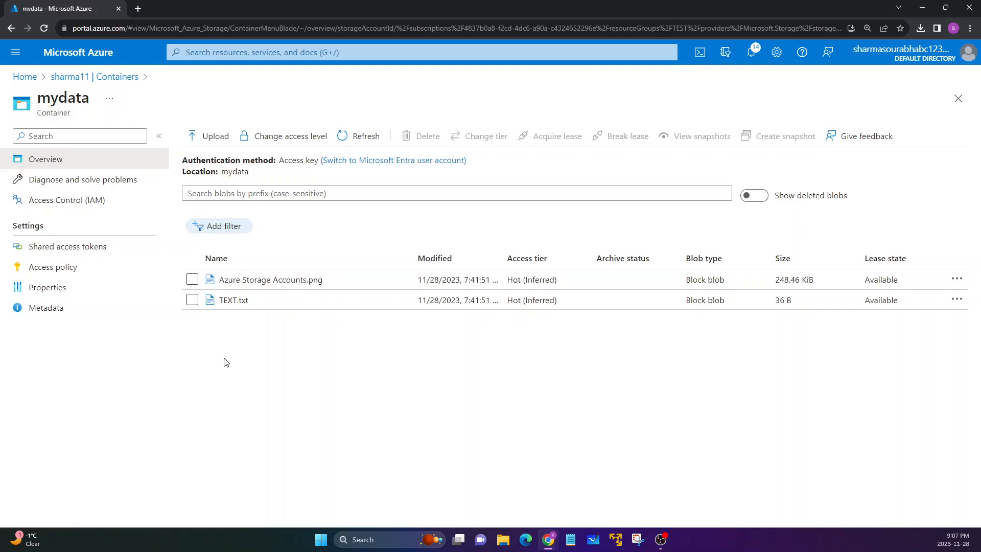
- Review the anonymous access level options of the mydata container and cancel without changing them
right_click(253, 282)
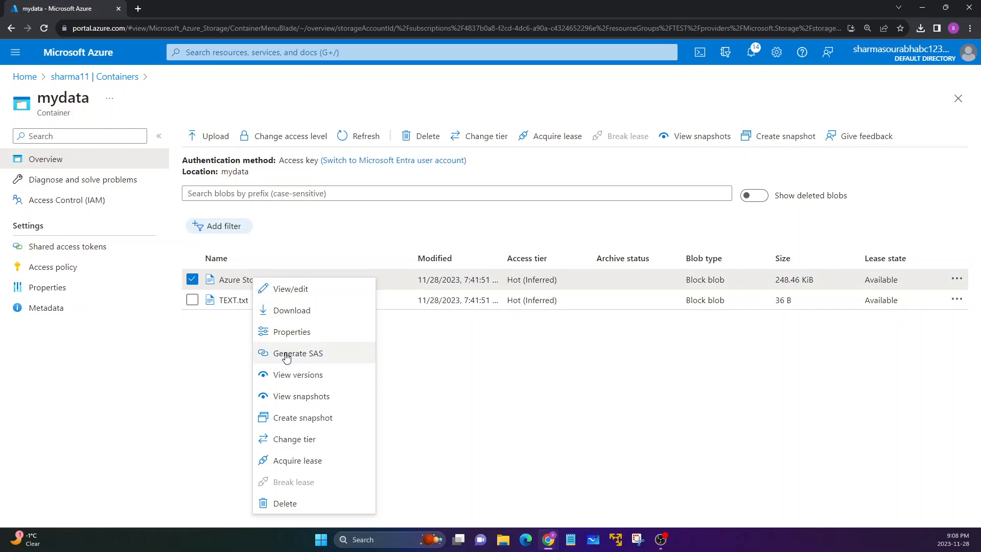
left_click(219, 353)
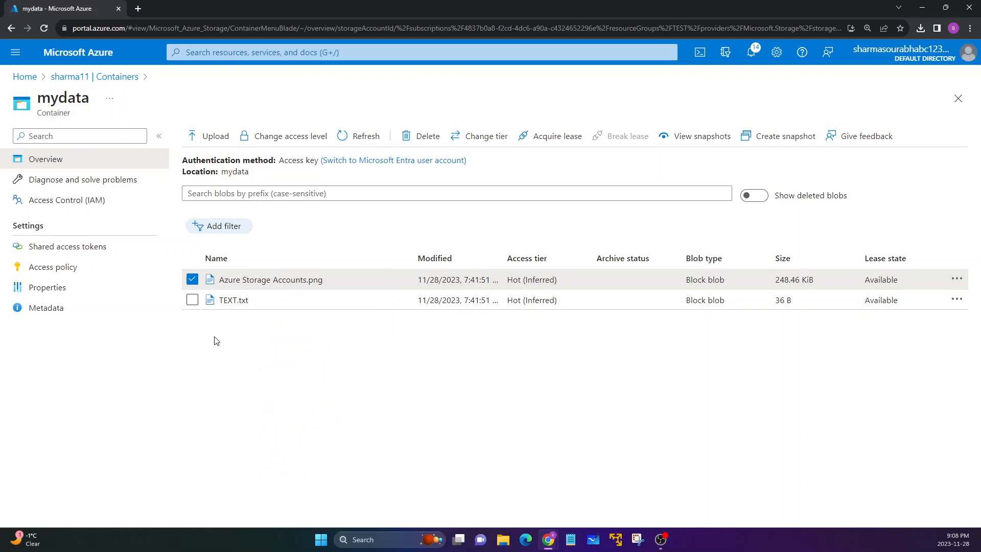
left_click(267, 141)
left_click(261, 224)
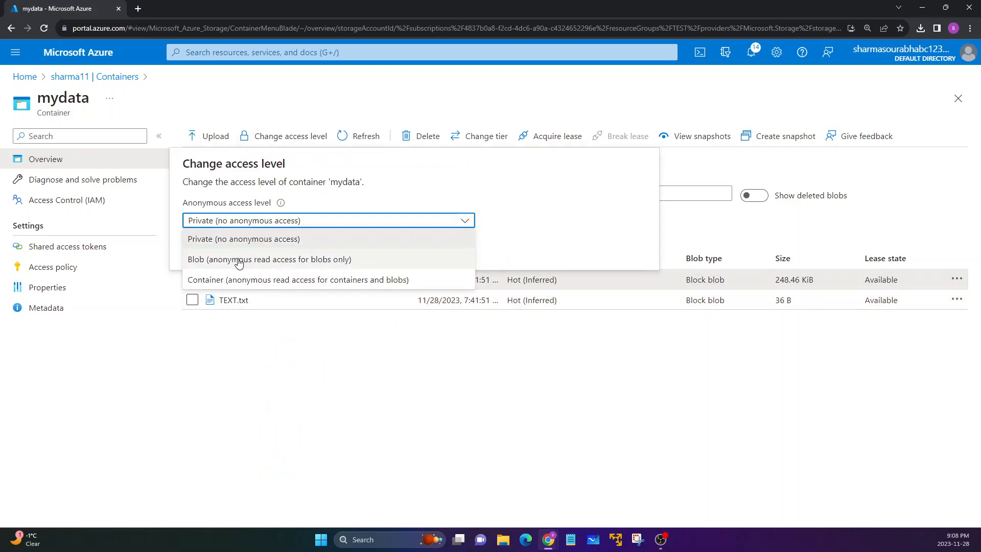
left_click(276, 196)
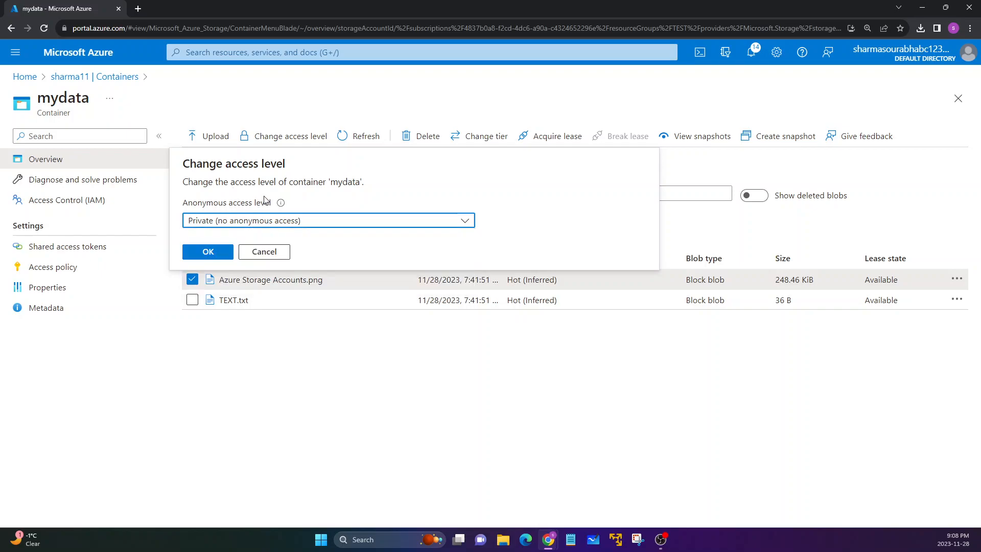
left_click(254, 250)
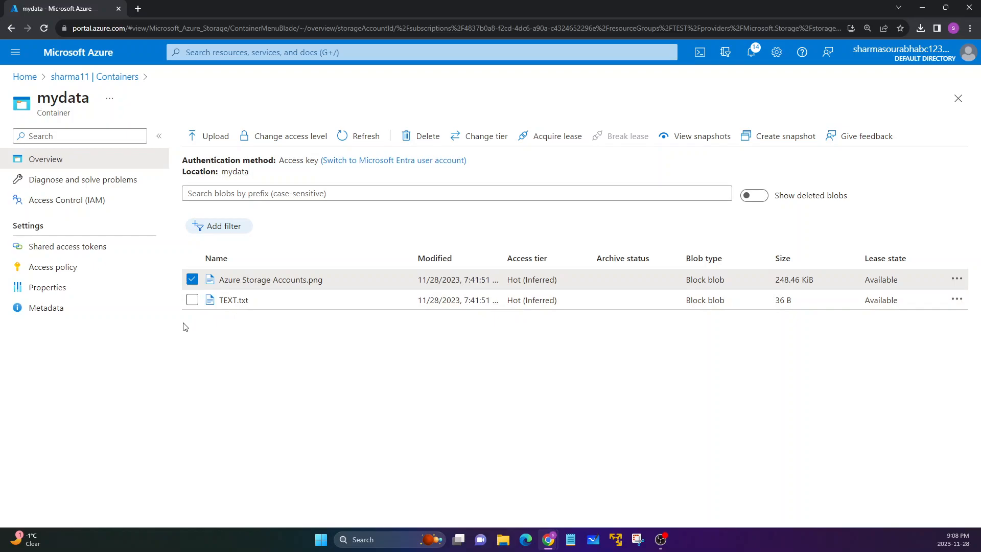
- Open the Generate SAS settings for the Azure Storage Accounts.png blob
right_click(257, 282)
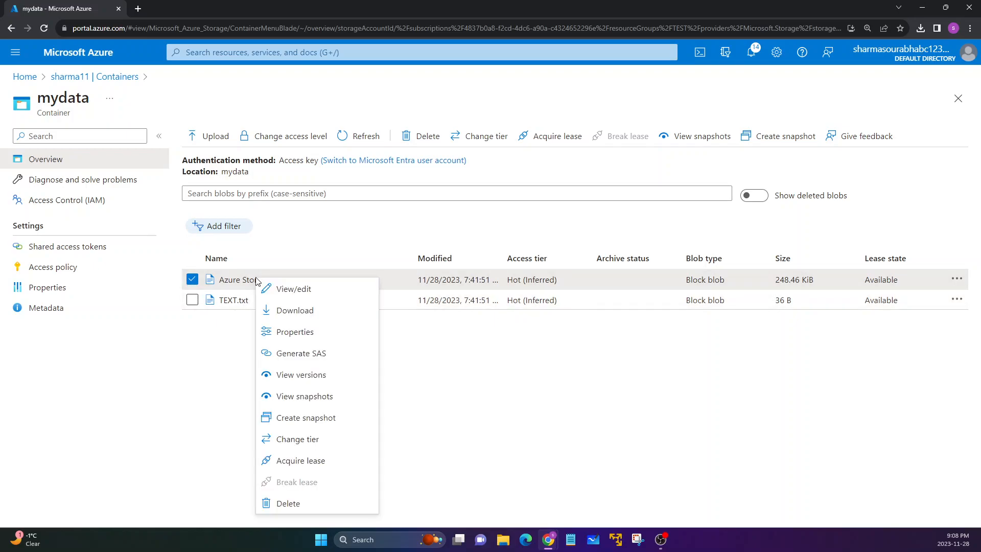
left_click(225, 333)
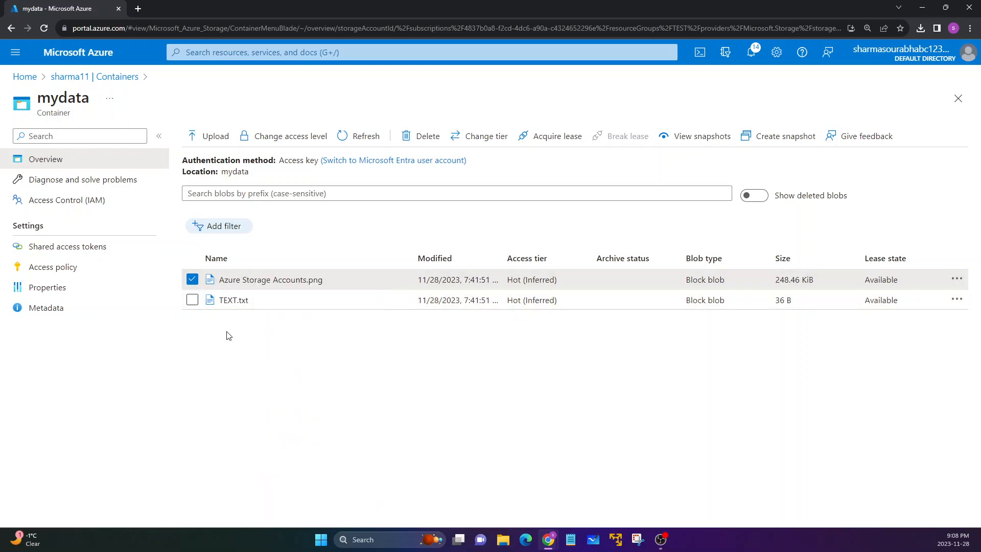
right_click(302, 282)
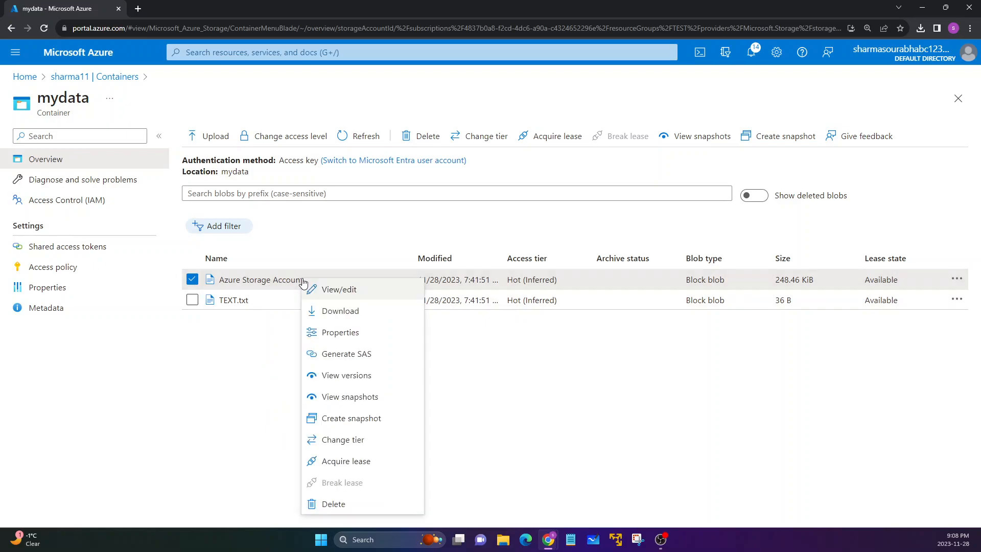
left_click(352, 358)
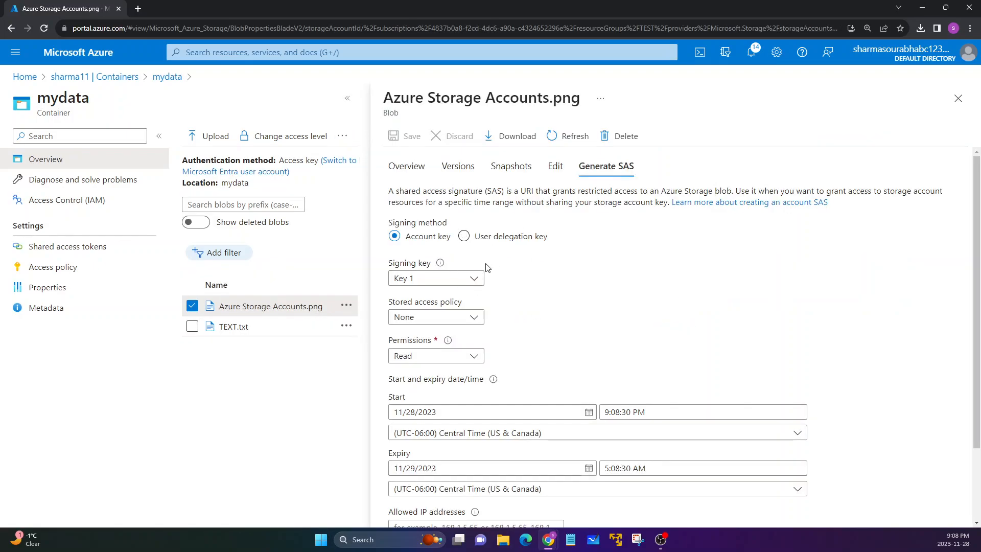
- Set the signing key for the blob's shared access signature to Key 2
left_click(406, 279)
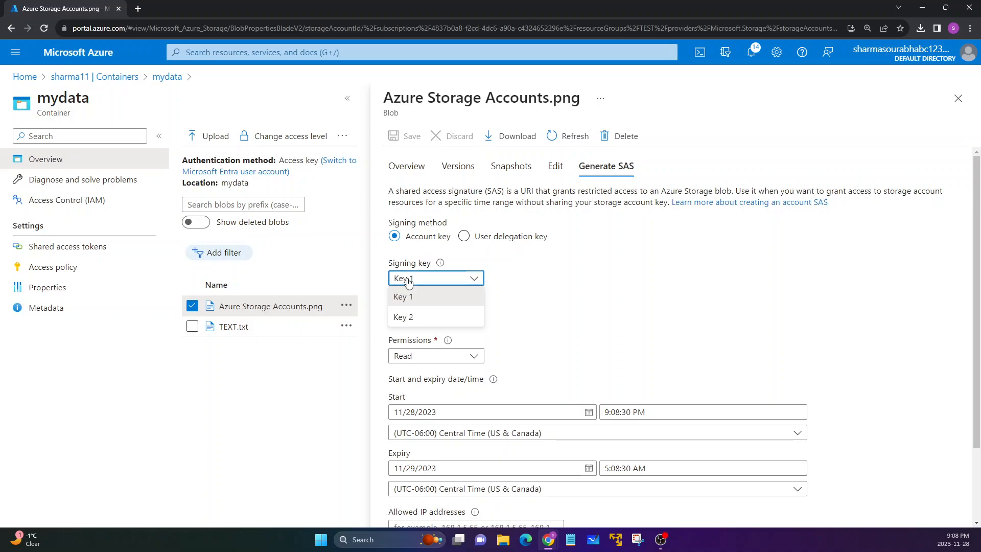
left_click(506, 278)
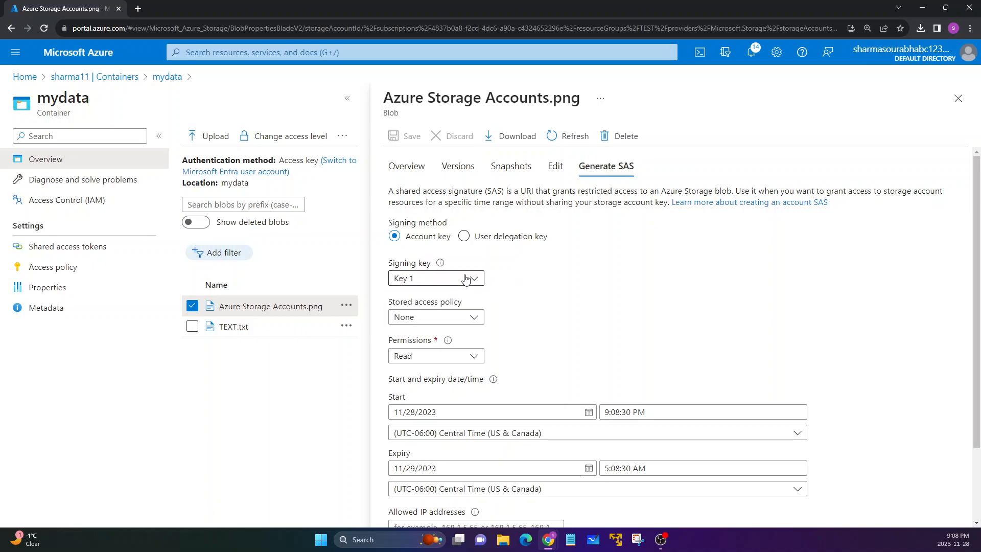
left_click(467, 278)
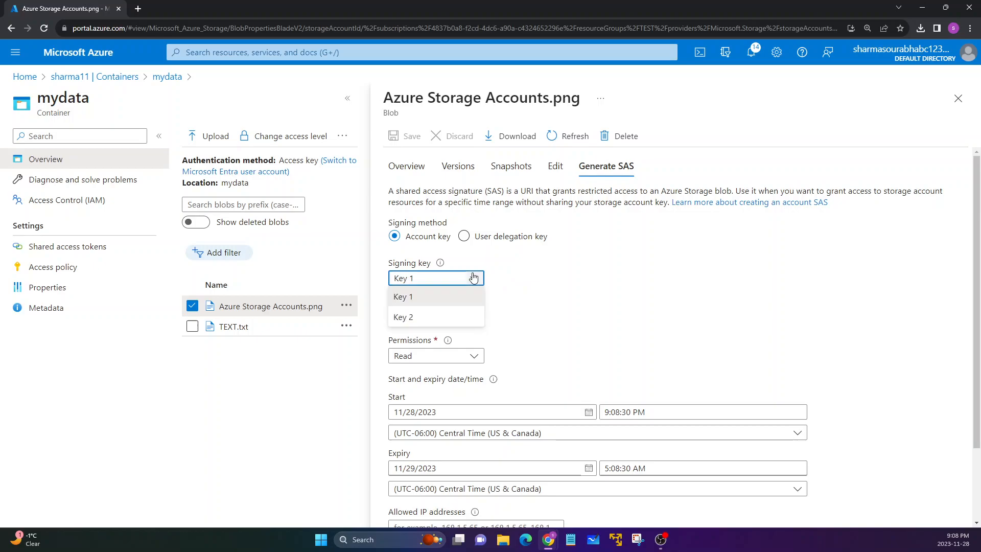
left_click(415, 319)
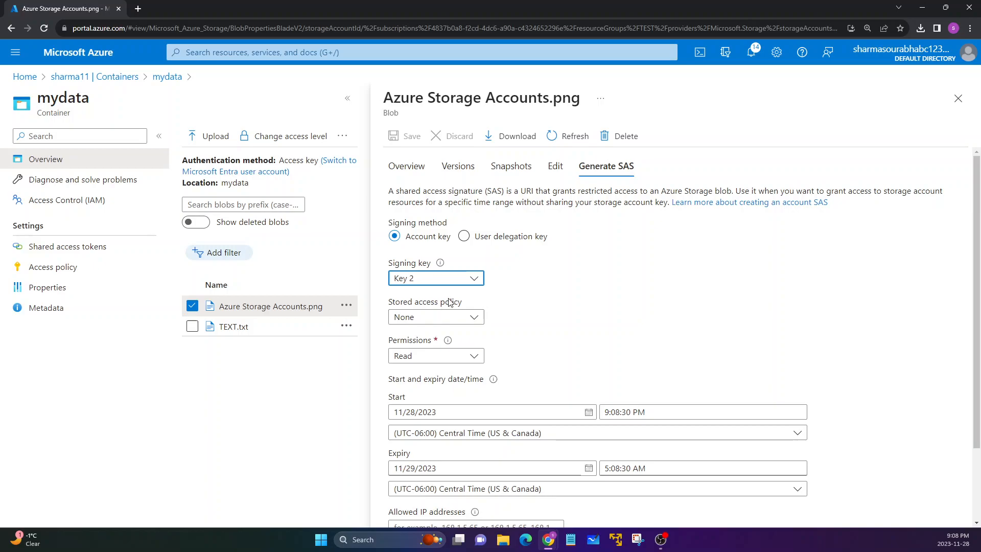
left_click(390, 311)
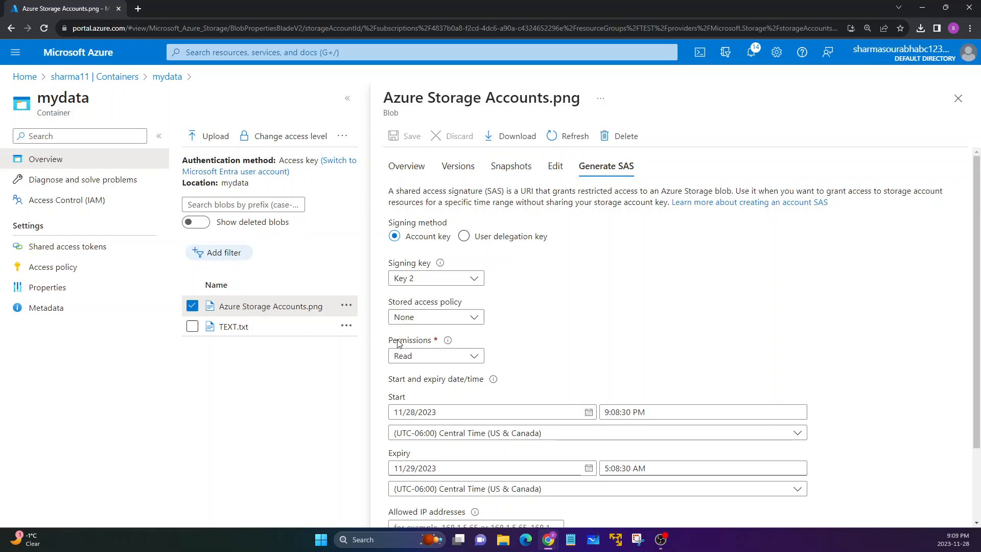
- Review the permission options available for the blob's shared access signature
mouse_move(435, 342)
left_click(414, 356)
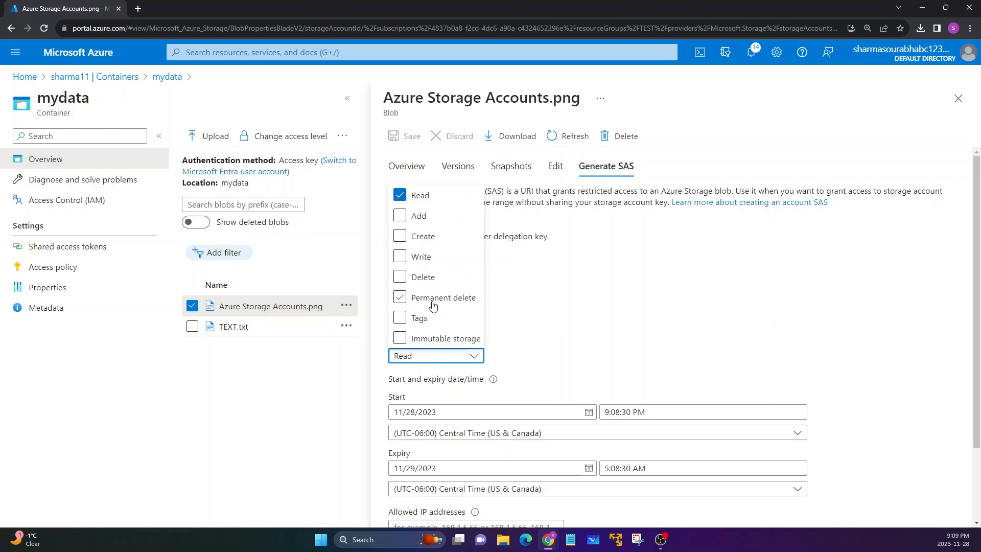
left_click(445, 356)
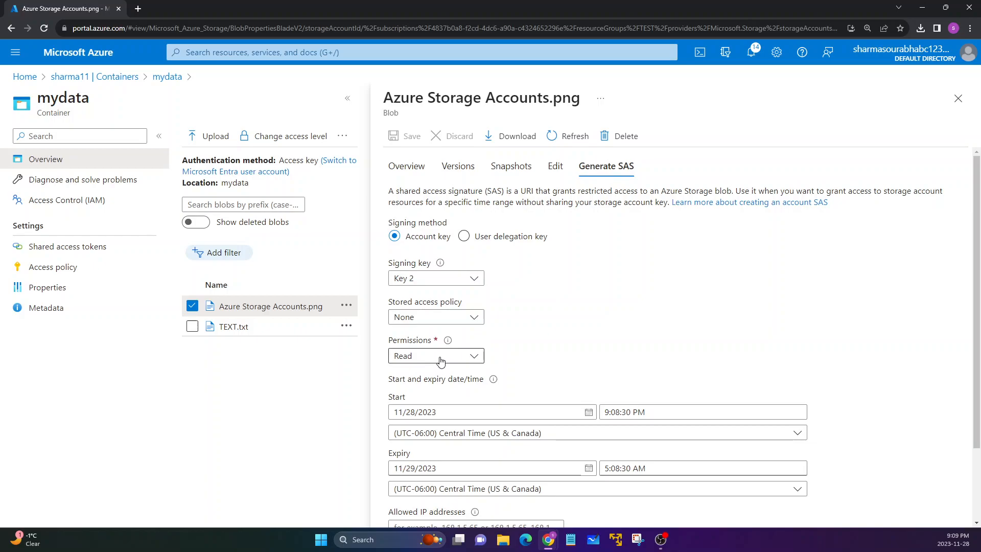
left_click(441, 359)
left_click(531, 297)
- Examine the SAS start and expiry date/time, allowed IP addresses and allowed protocols settings
scroll(554, 309, "down", 2)
left_click_drag(389, 286, 476, 295)
left_click(474, 295)
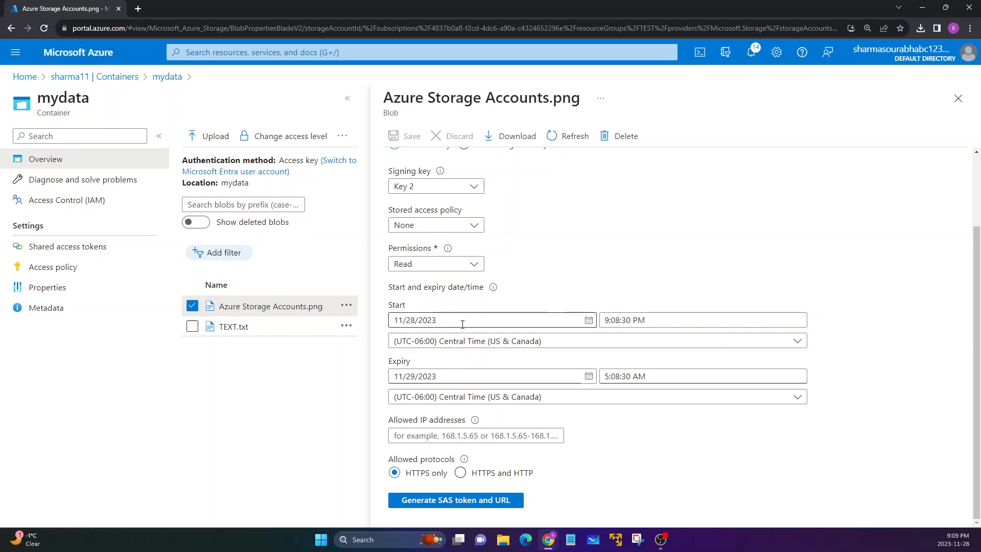
double_click(395, 421)
left_click_drag(467, 422, 389, 425)
left_click(388, 425)
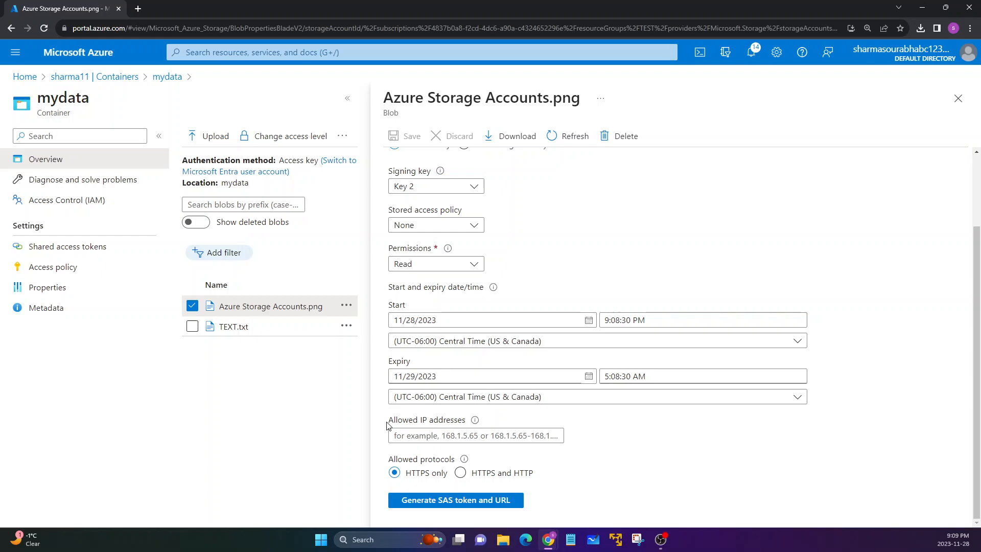
left_click_drag(388, 424, 457, 423)
left_click(457, 423)
left_click_drag(388, 458, 457, 465)
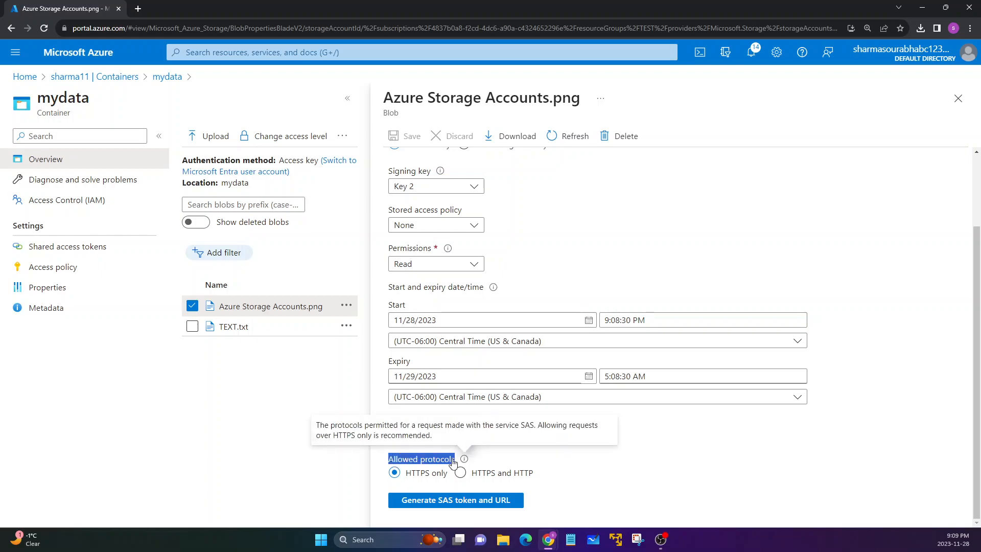
left_click_drag(394, 482, 395, 484)
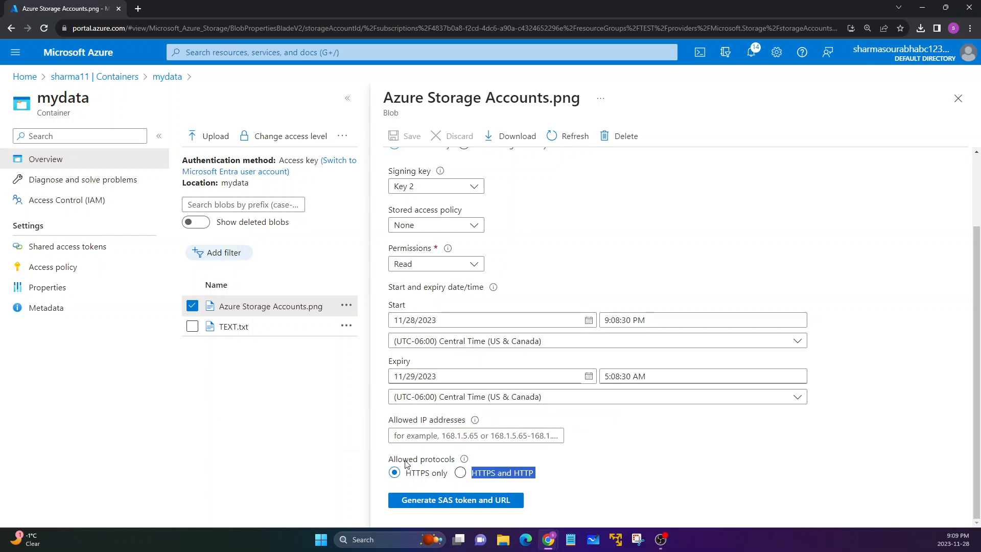
left_click(408, 464)
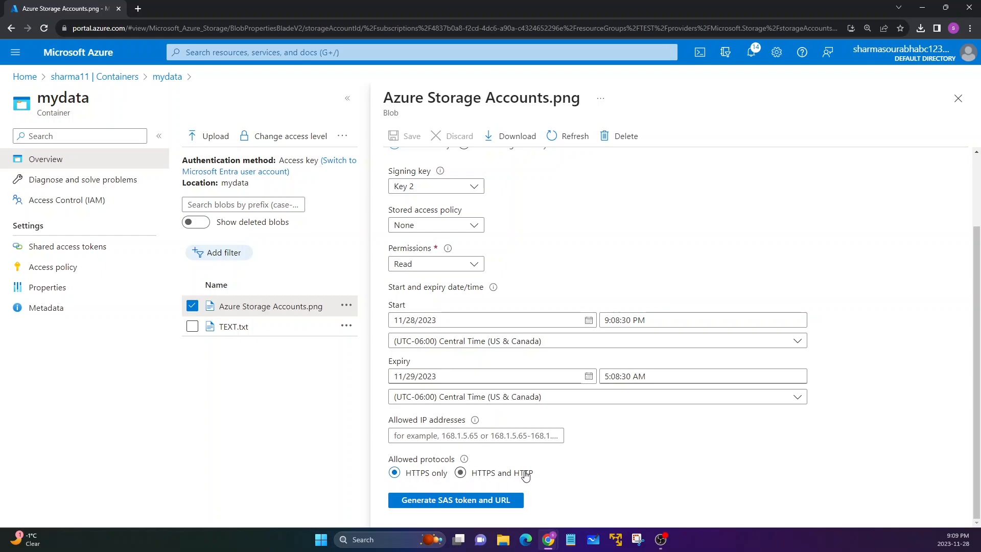
- Generate the SAS token and URL for Azure Storage Accounts.png with Read permission over HTTPS only
left_click(417, 504)
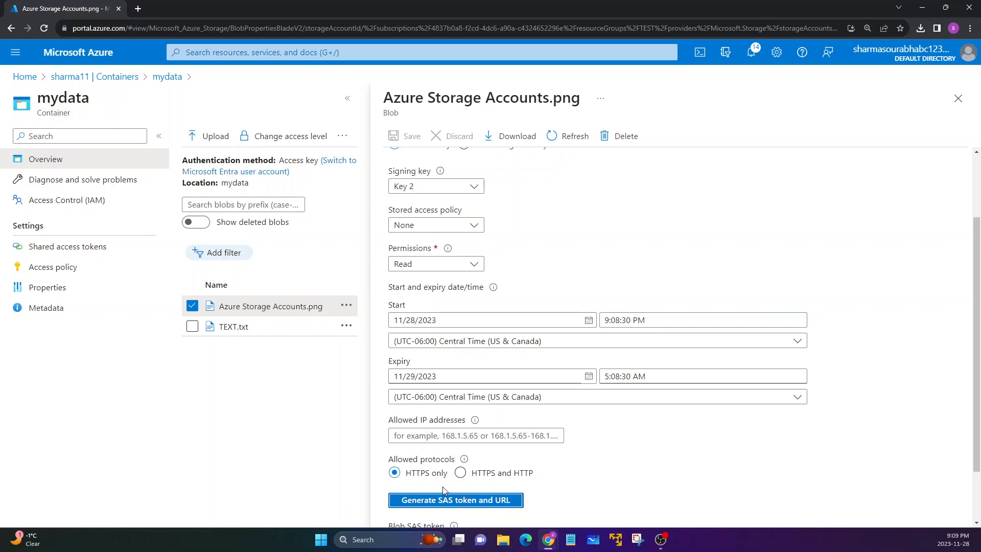
scroll(442, 491, "down", 2)
left_click_drag(398, 510, 453, 511)
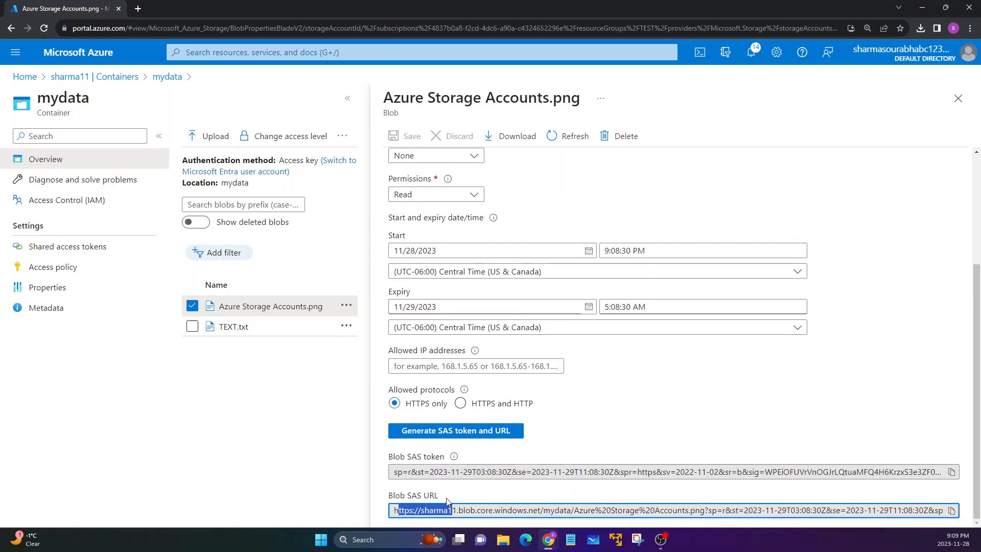
- Recheck the SAS settings and examine the generated Blob SAS token and Blob SAS URL
scroll(447, 502, "up", 4)
left_click_drag(388, 227, 587, 378)
left_click(587, 353)
scroll(579, 381, "down", 3)
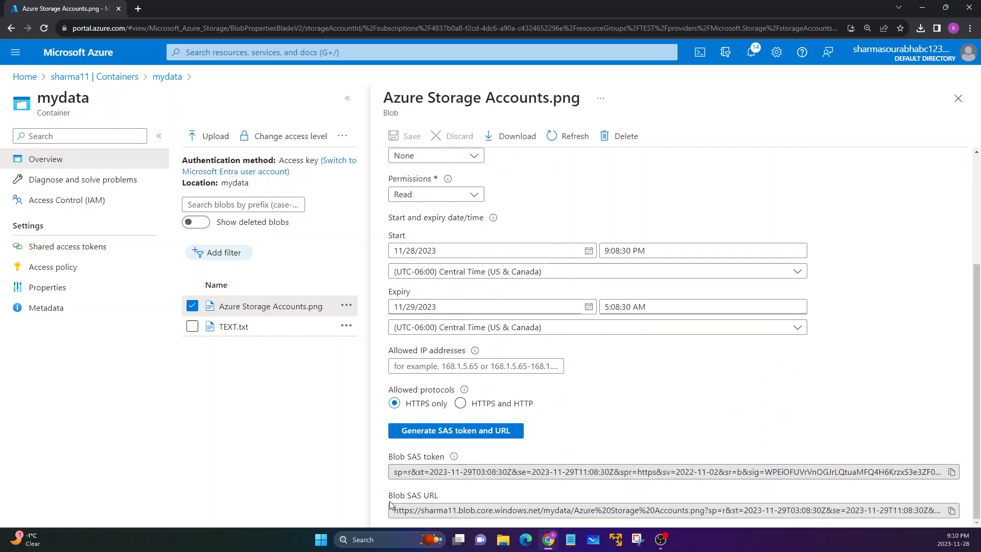
left_click_drag(390, 504, 449, 490)
left_click_drag(380, 459, 503, 493)
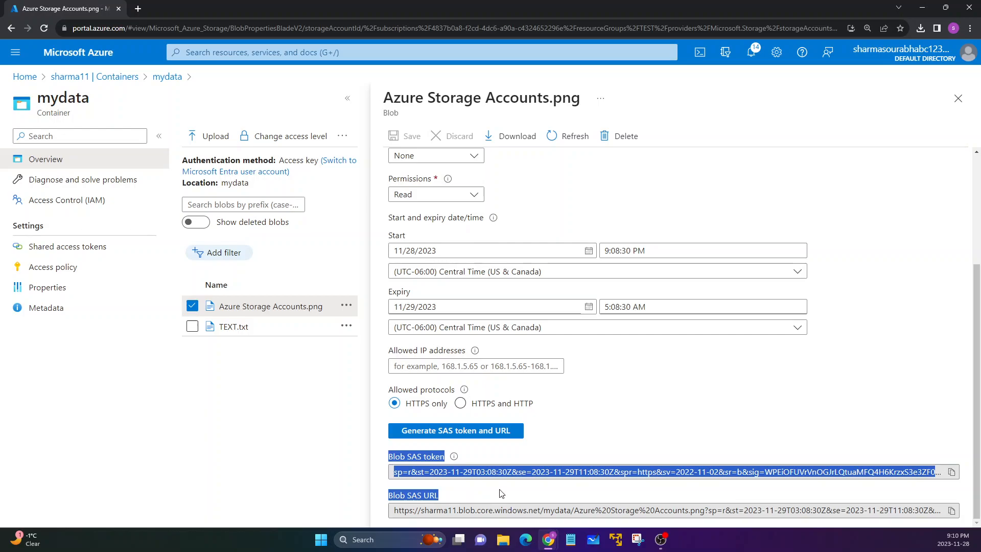
- Copy the Blob SAS URL of Azure Storage Accounts.png and open it in a new browser tab
left_click(505, 485)
mouse_move(441, 497)
left_mouse_down()
mouse_move(416, 497)
mouse_move(442, 498)
left_mouse_up()
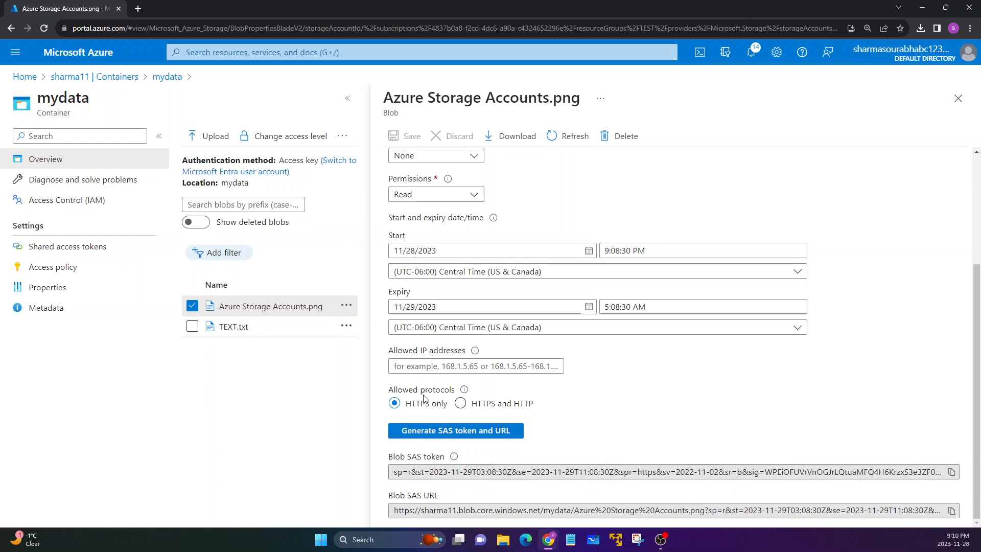
mouse_move(450, 465)
left_click(950, 511)
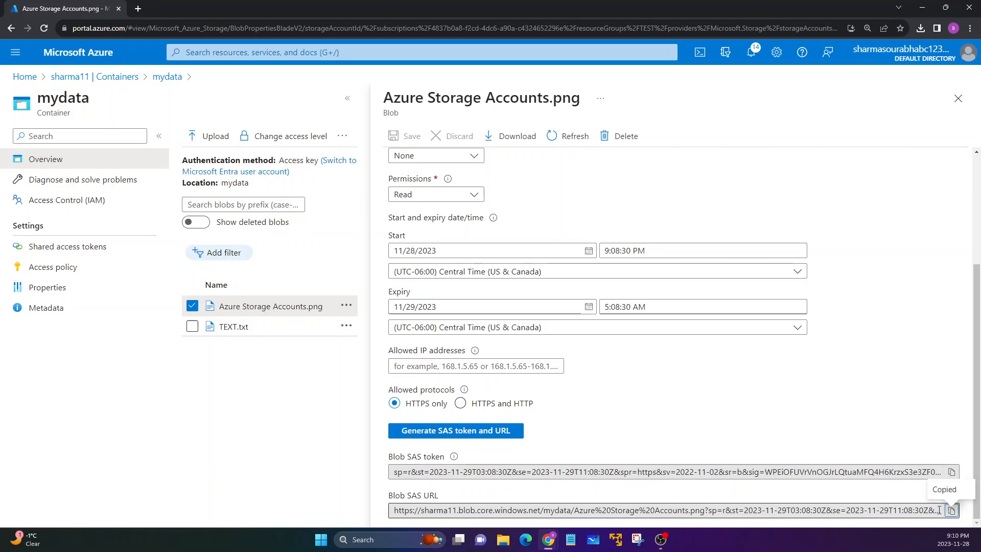
left_click(140, 6)
key("ctrl+v")
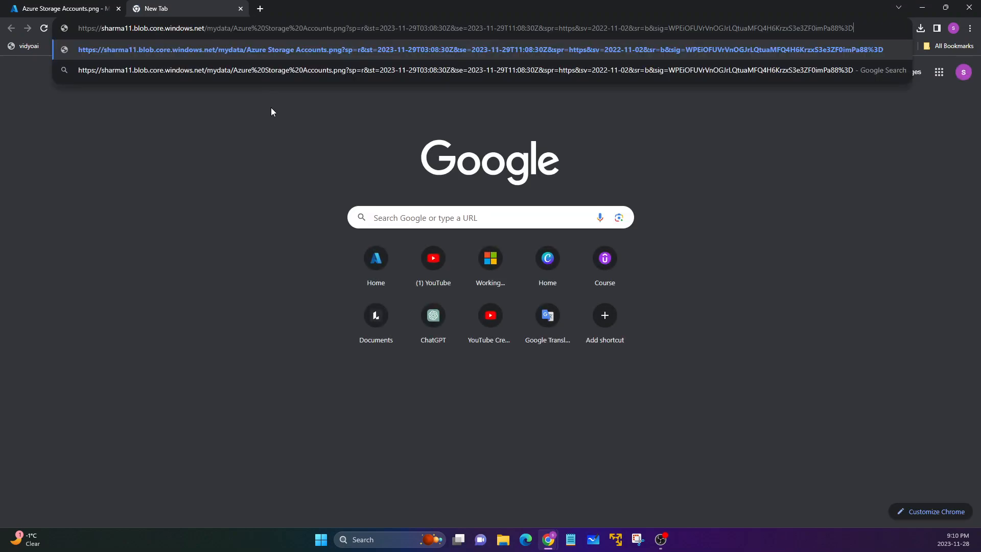
key("Return")
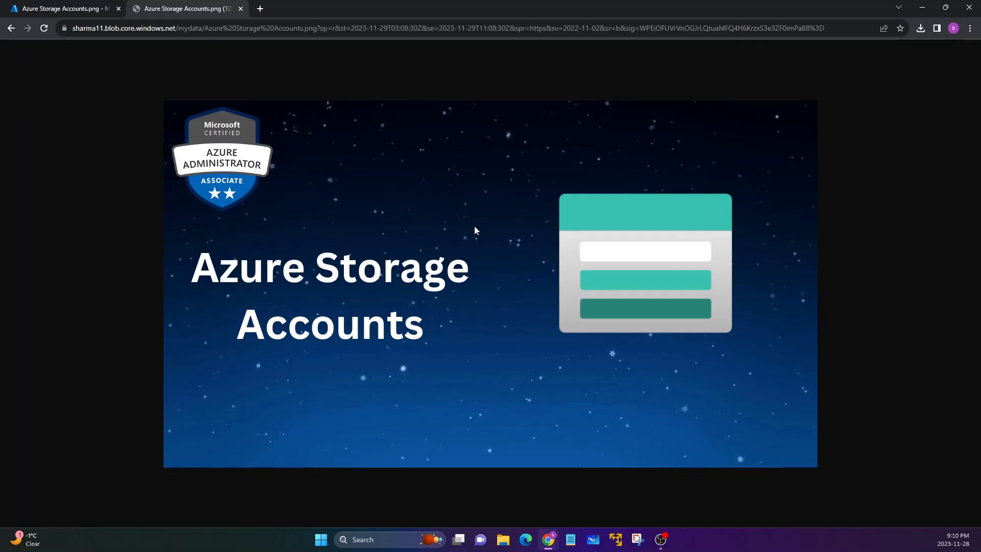
- Return to the Azure portal, recheck the blob's SAS settings and close the details of Azure Storage Accounts.png
left_click(70, 11)
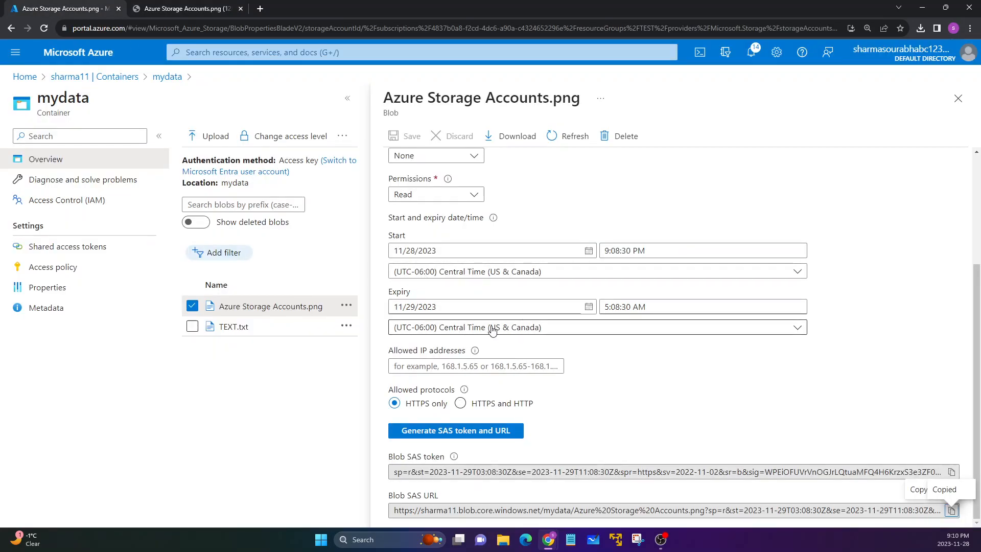
scroll(491, 331, "up", 2)
scroll(491, 331, "down", 2)
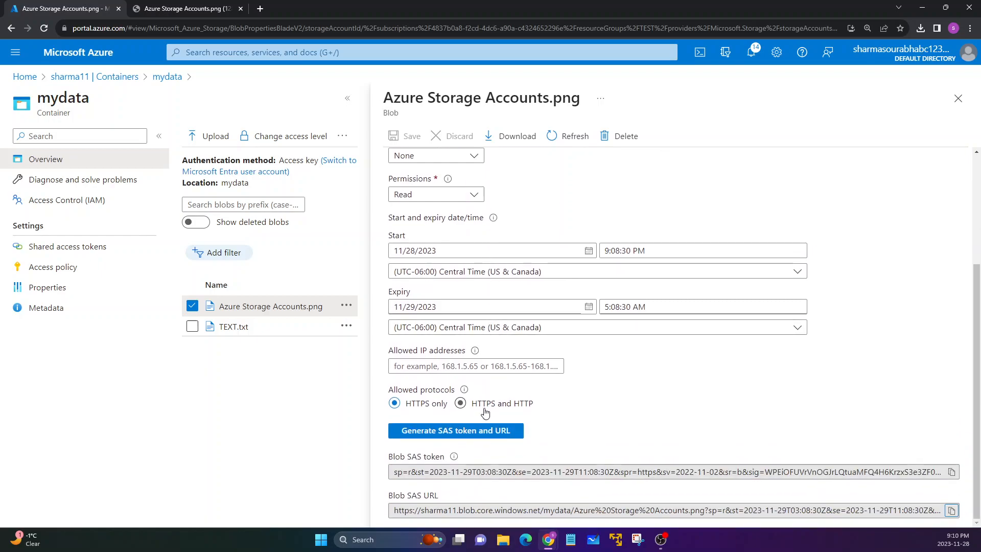
left_click(474, 431)
scroll(474, 430, "up", 3)
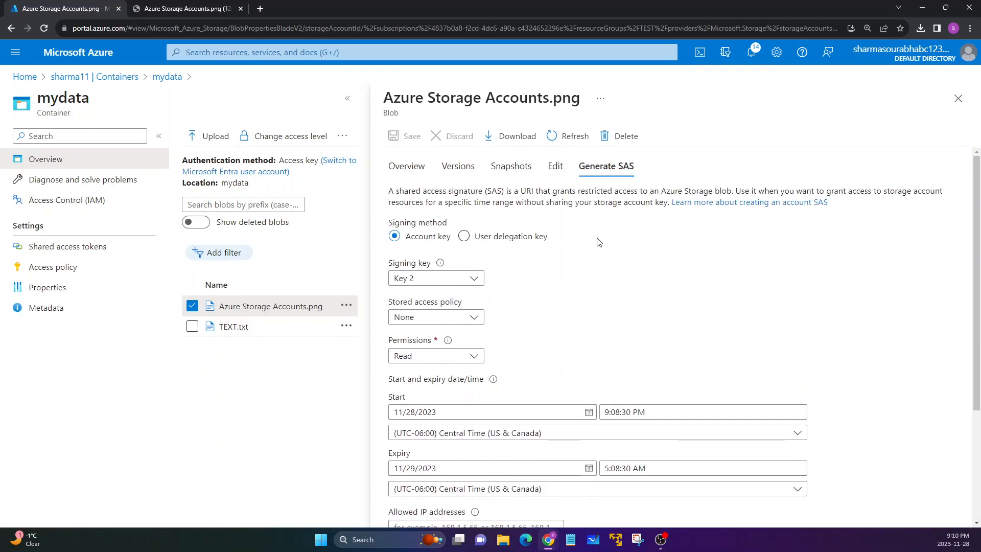
left_click(958, 98)
- Examine the blobs stored in the mydata container
left_click_drag(38, 97, 81, 96)
left_click(88, 102)
left_click(81, 97)
left_click_drag(213, 229, 247, 356)
left_click(249, 350)
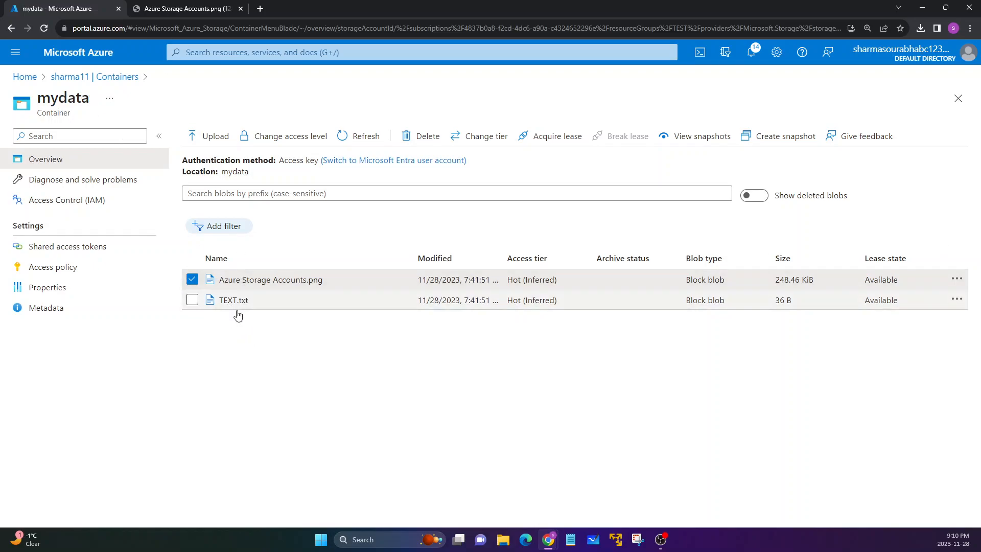
double_click(227, 279)
left_click(243, 342)
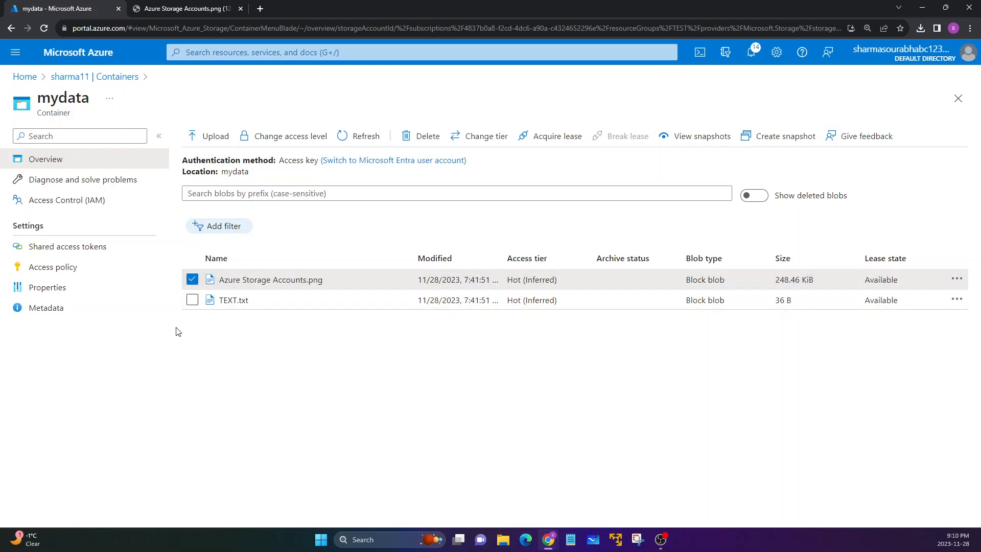
- Leave the mydata container and open the storage account's Shared access signature page under Security + networking
left_click(95, 76)
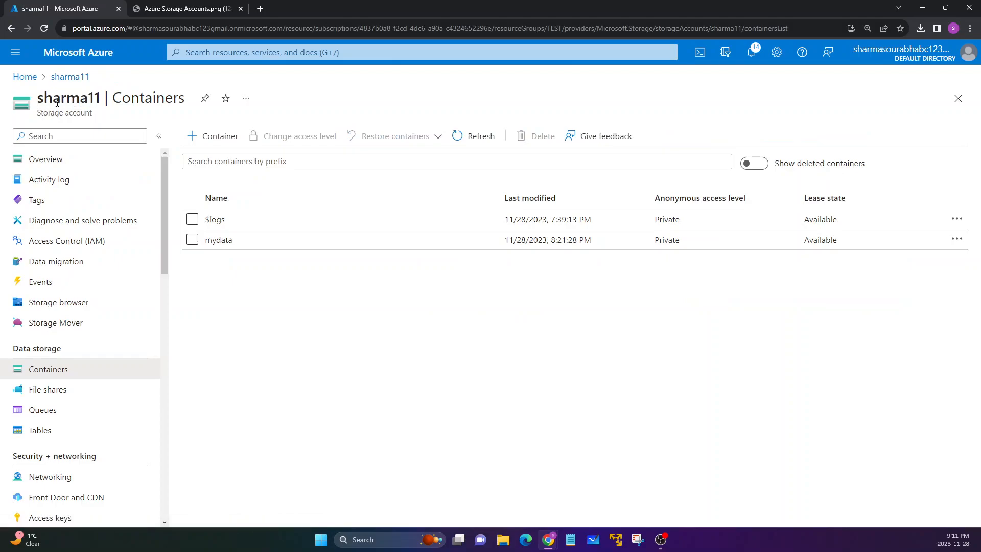
scroll(53, 237, "down", 2)
scroll(54, 237, "down", 2)
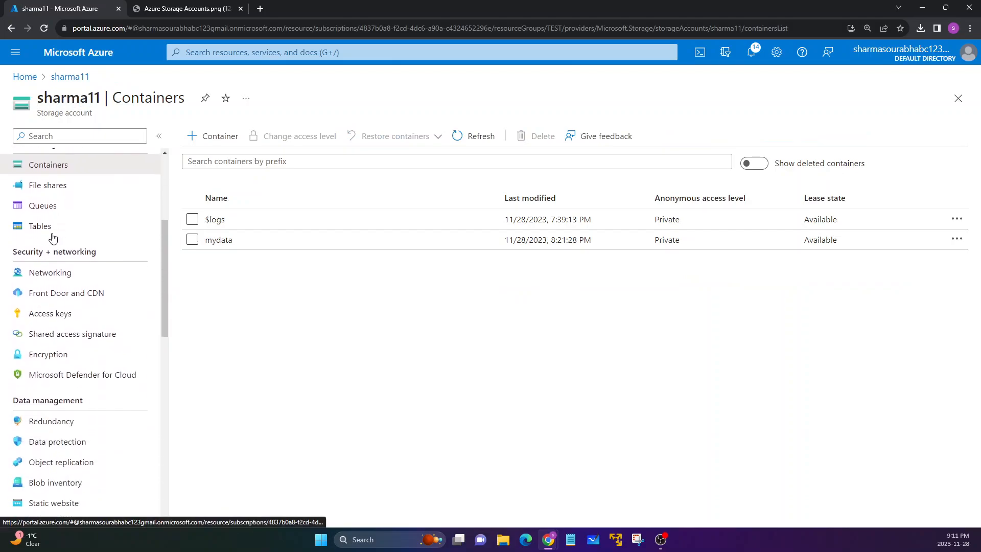
left_click_drag(13, 252, 97, 256)
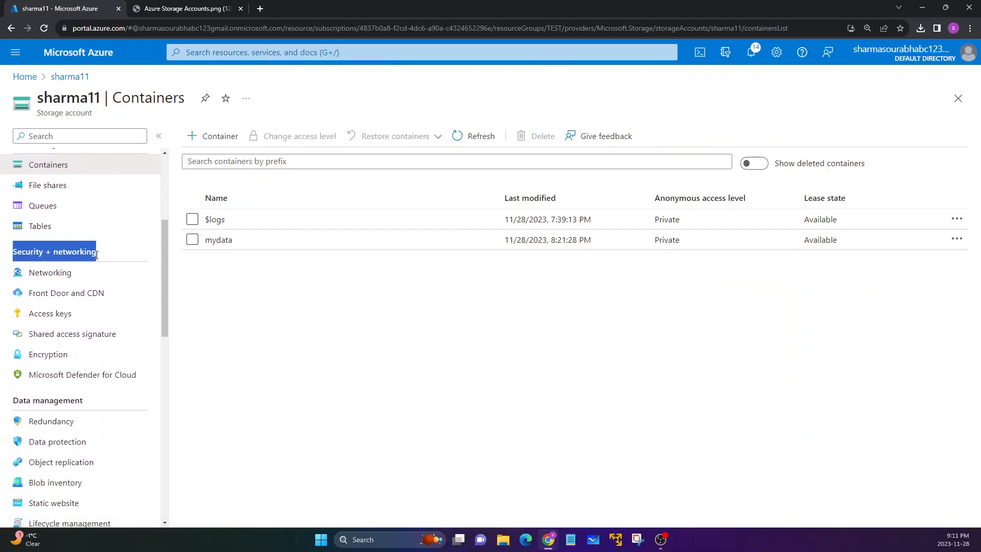
left_click(63, 338)
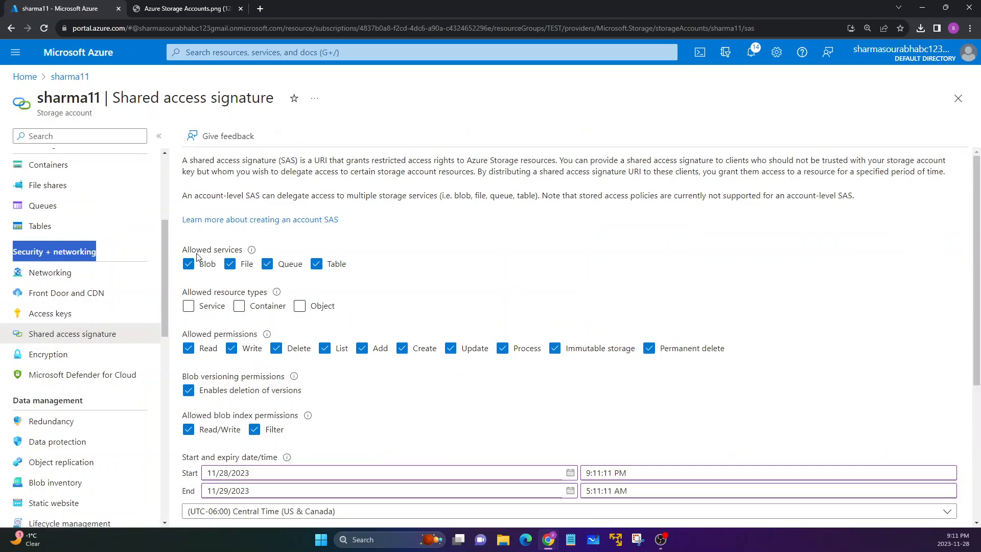
- Limit the account SAS allowed services to Blob by excluding File, Queue and Table
left_click_drag(184, 252, 241, 254)
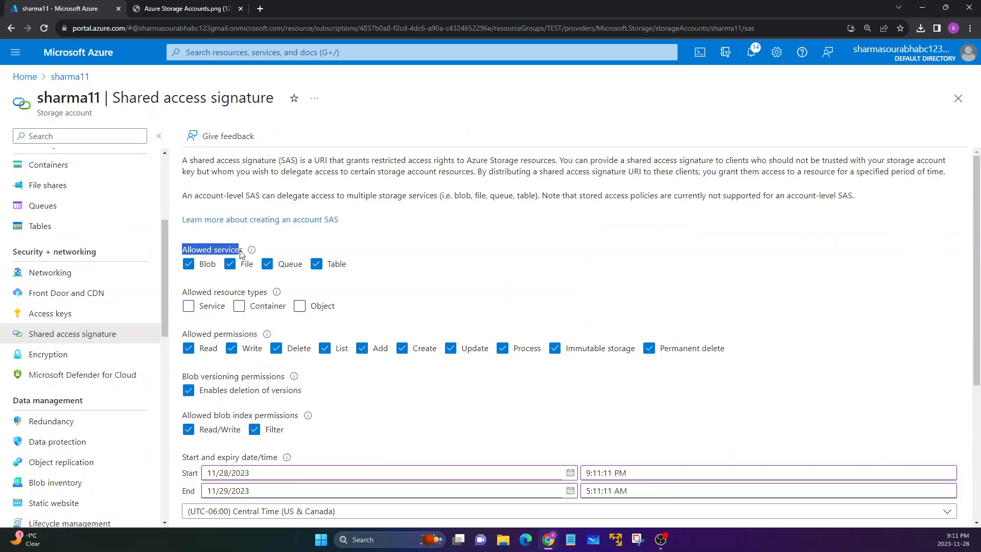
left_click(214, 286)
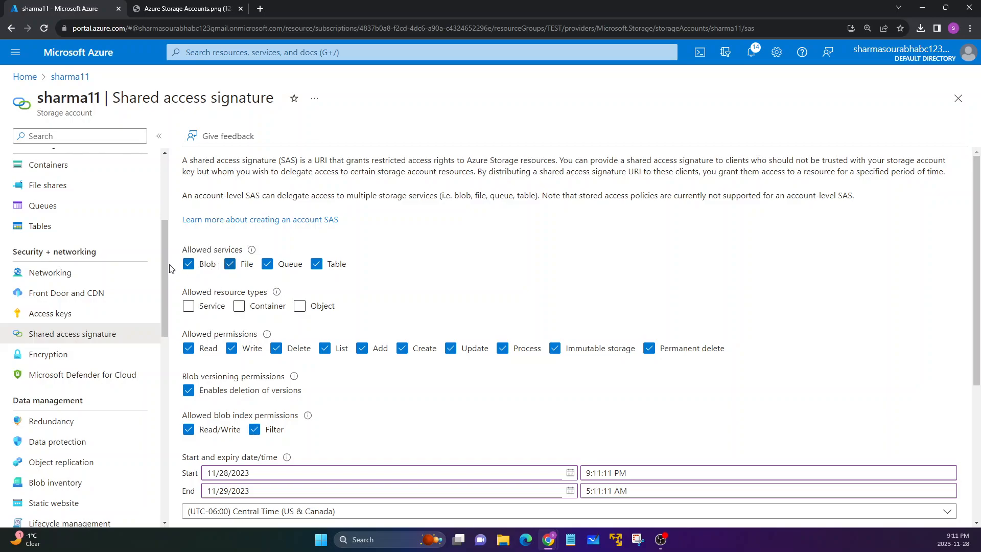
left_click(230, 264)
left_click(267, 263)
left_click(315, 264)
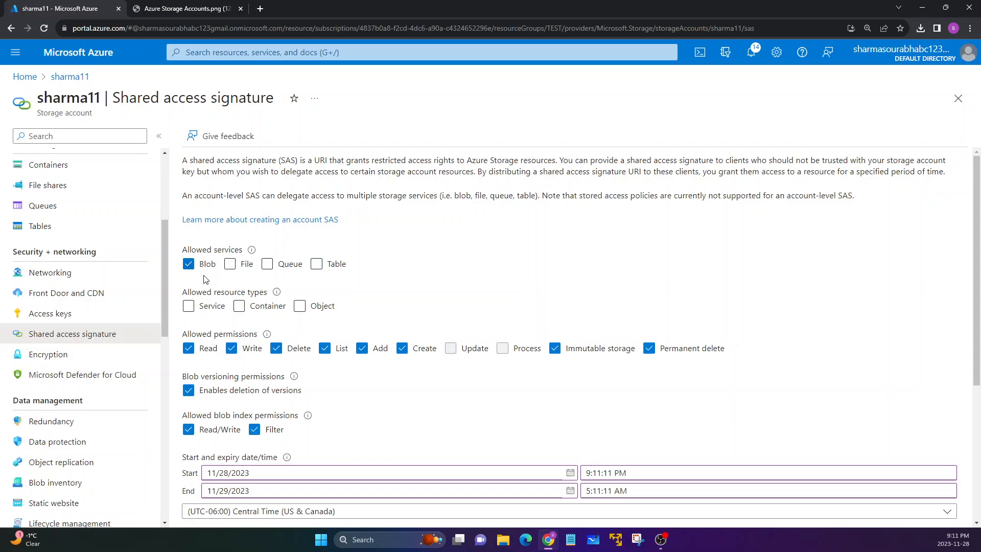
- Allow the Service, Container and Object resource types for the account SAS
left_click_drag(185, 292, 263, 293)
left_click(258, 294)
left_click(189, 306)
left_click(244, 310)
left_click(299, 306)
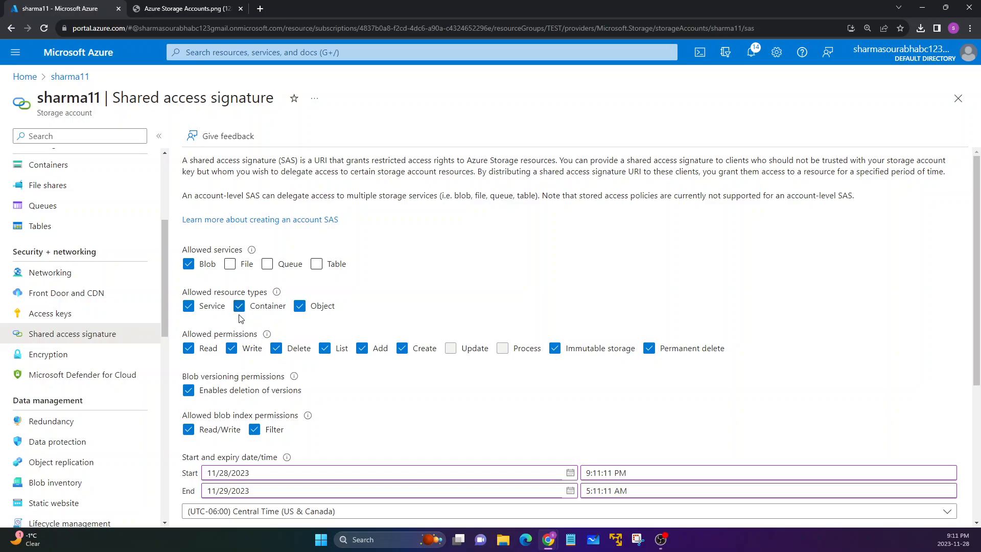
- Try allowing only the File service with only the Service resource type
left_click(189, 264)
left_click(188, 306)
left_click(239, 306)
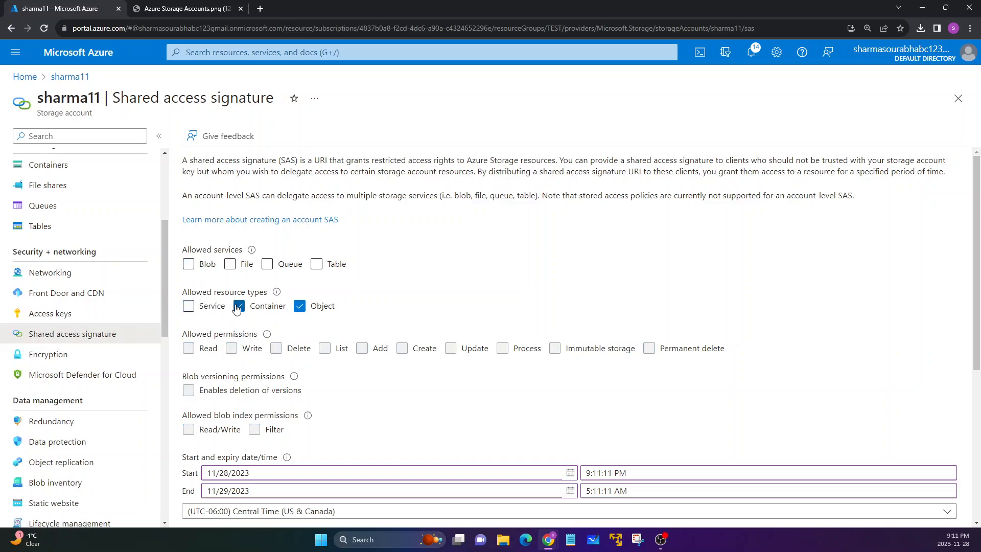
left_click(298, 306)
left_click(229, 264)
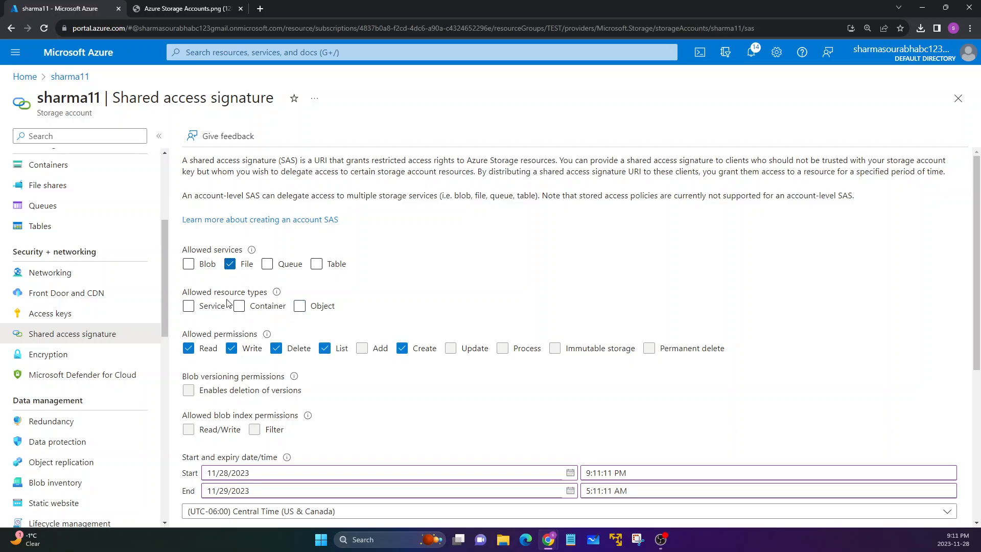
left_click(189, 306)
- Restore Blob as the only allowed service and allow the Container and Object resource types again
left_click(229, 264)
left_click(189, 265)
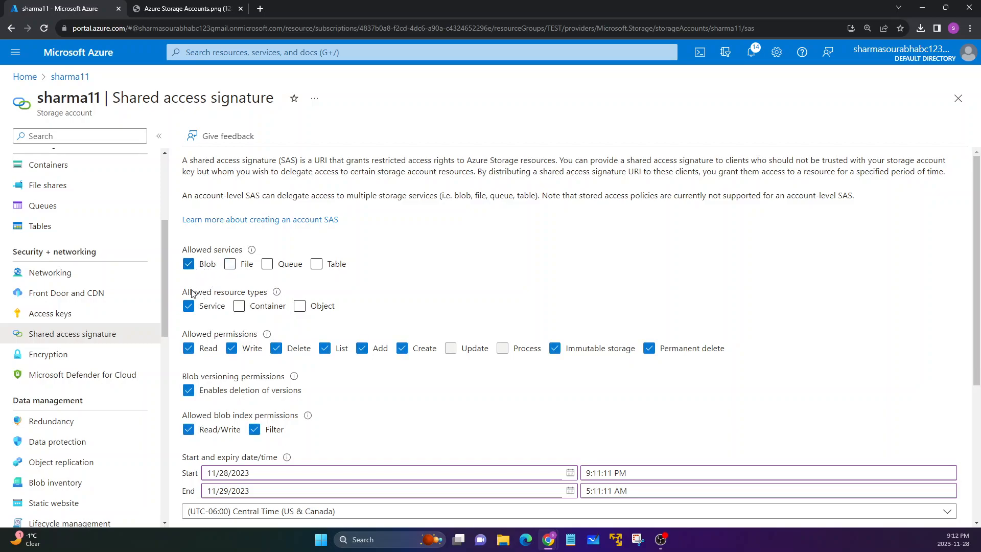
left_click(239, 307)
left_click(300, 306)
- Review the allowed permissions and set the account SAS end date to 11/30/2023
scroll(269, 342, "down", 1)
left_click_drag(180, 284, 253, 284)
left_click(252, 284)
scroll(240, 287, "up", 1)
scroll(314, 382, "down", 3)
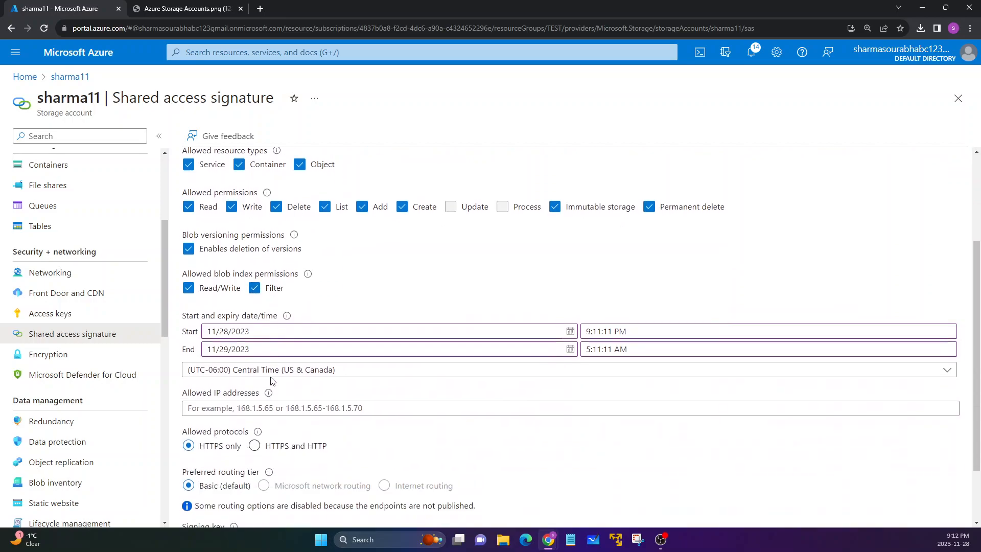
left_click_drag(183, 305, 274, 306)
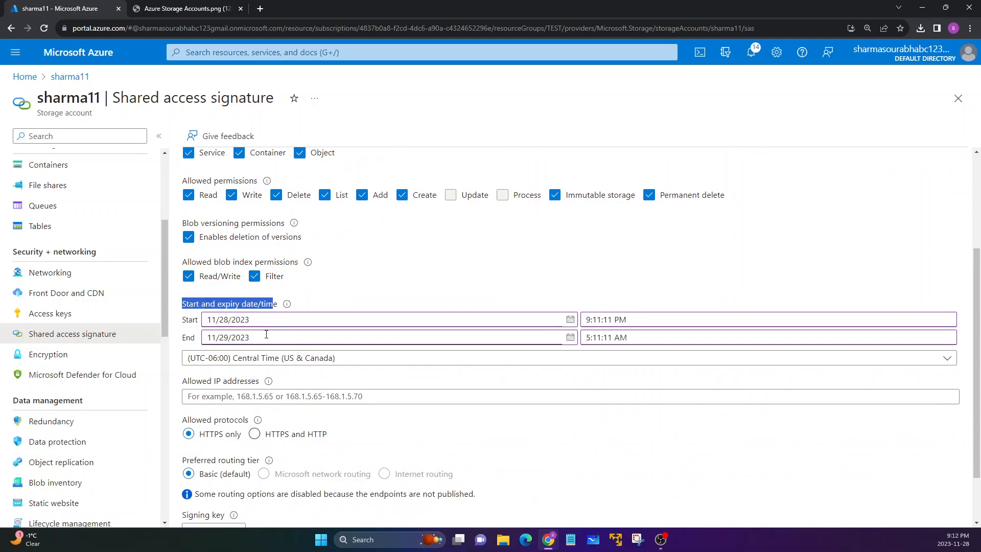
left_click(317, 341)
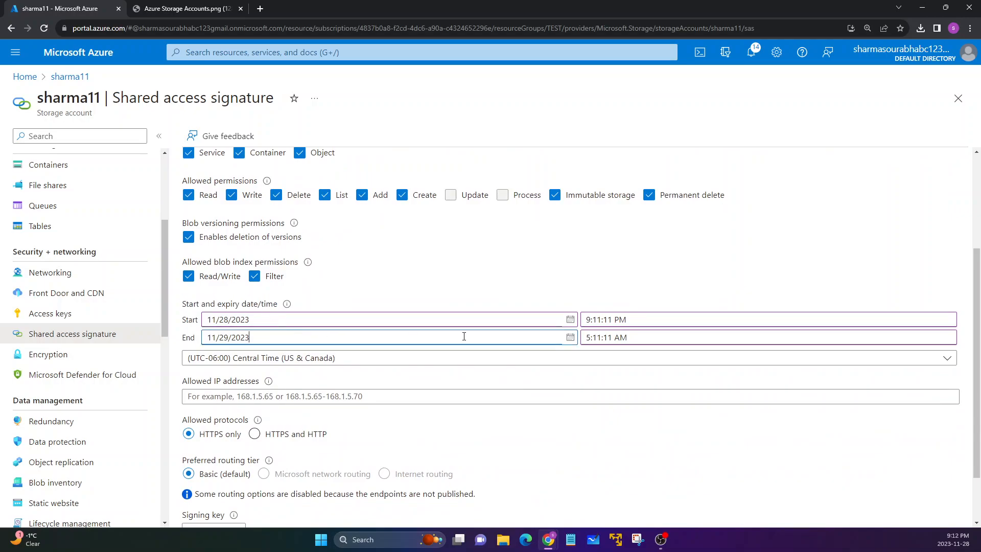
left_click(570, 337)
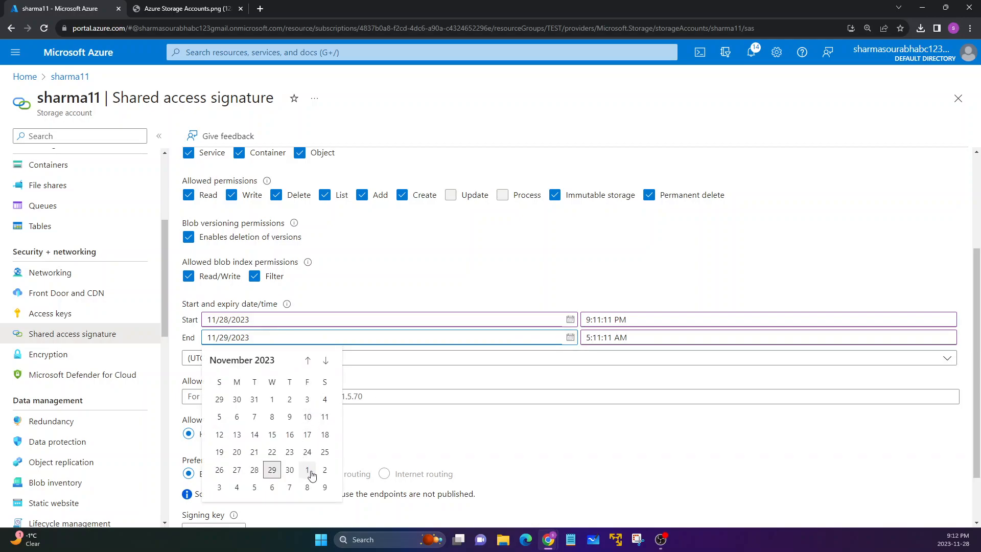
left_click(289, 469)
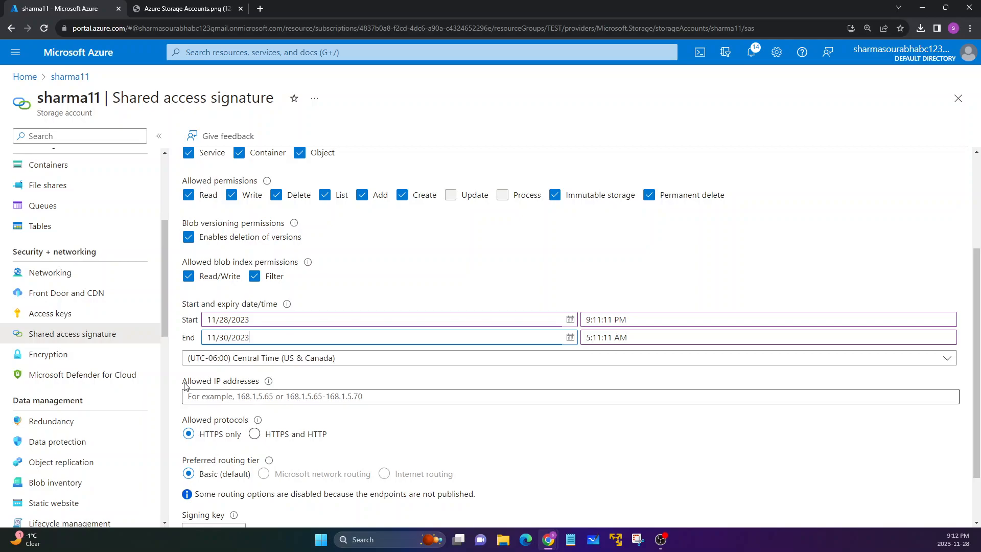
- Examine the allowed IP addresses, allowed protocols and signing key options of the account SAS
left_click_drag(185, 383, 258, 379)
left_click(255, 396)
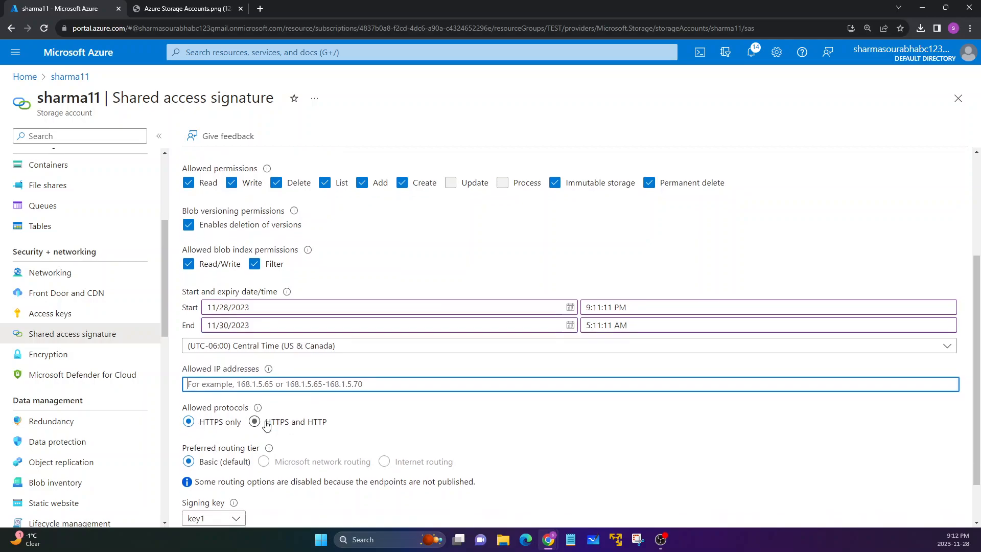
scroll(261, 424, "down", 1)
left_click_drag(187, 352, 249, 352)
left_click(249, 433)
left_click(234, 462)
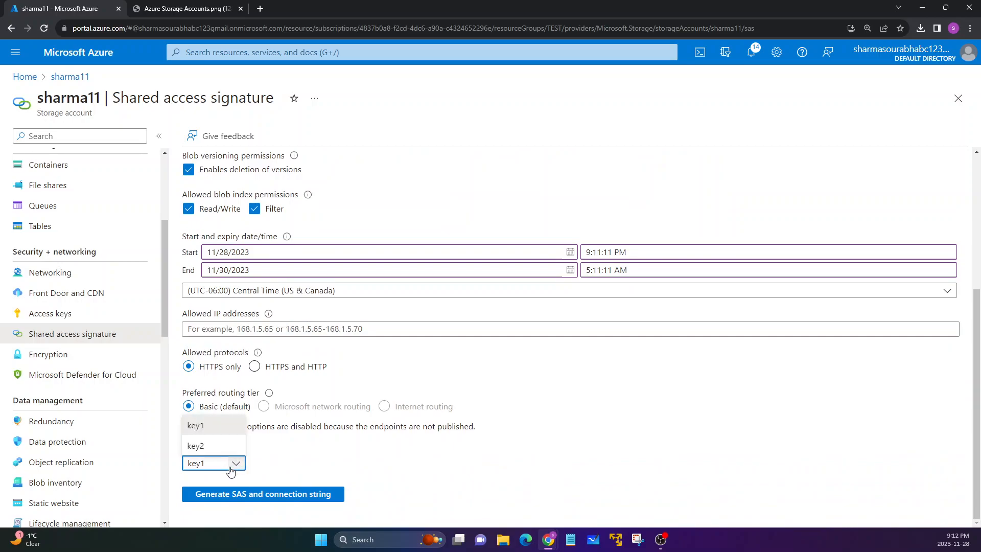
left_click(286, 449)
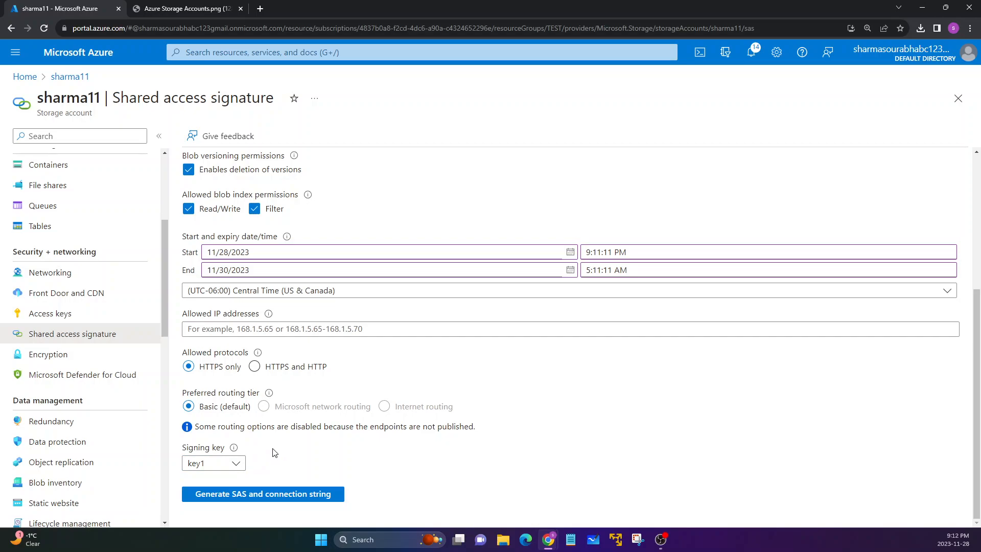
- Generate the account SAS and connection string with key1, and examine the connection string, SAS token and Blob service SAS URL
scroll(265, 454, "up", 4)
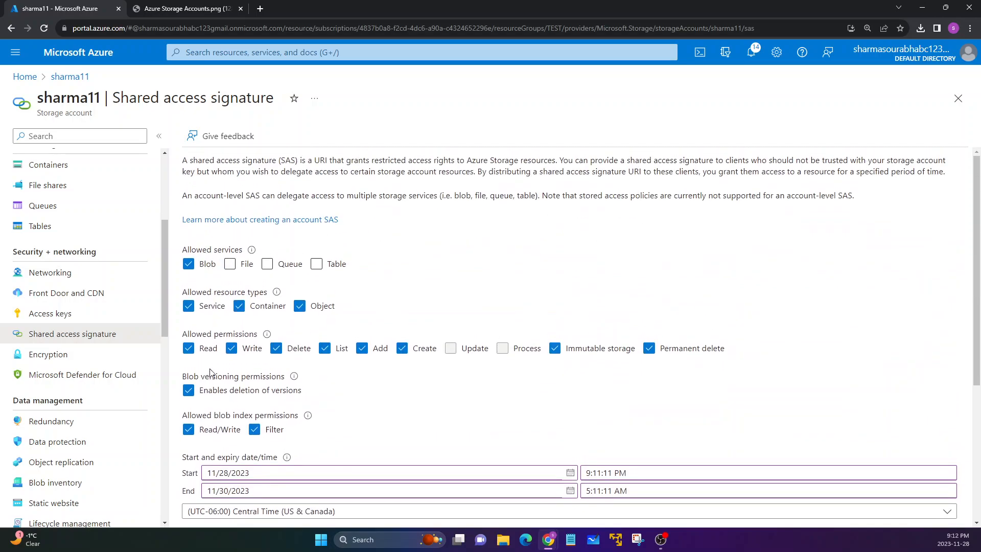
scroll(241, 386, "down", 4)
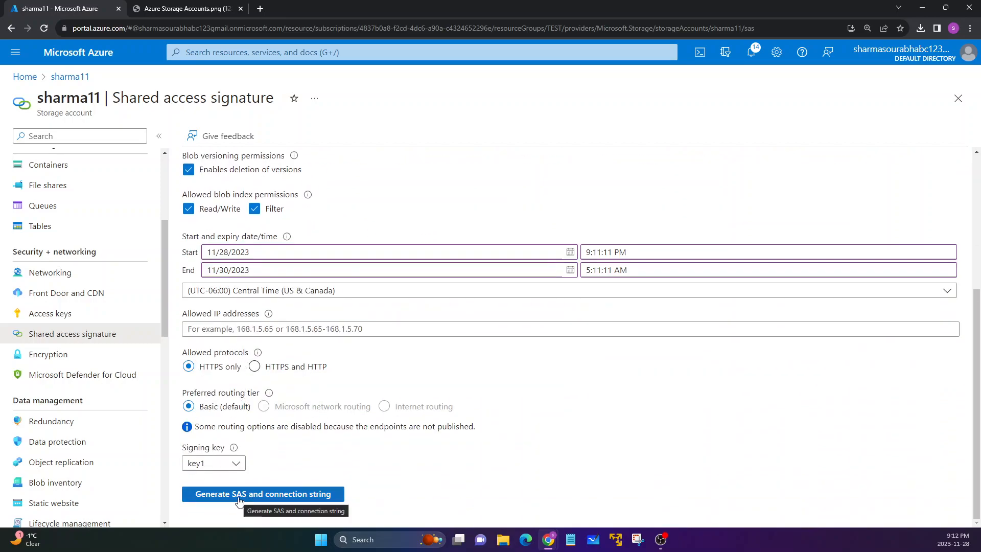
left_click(239, 494)
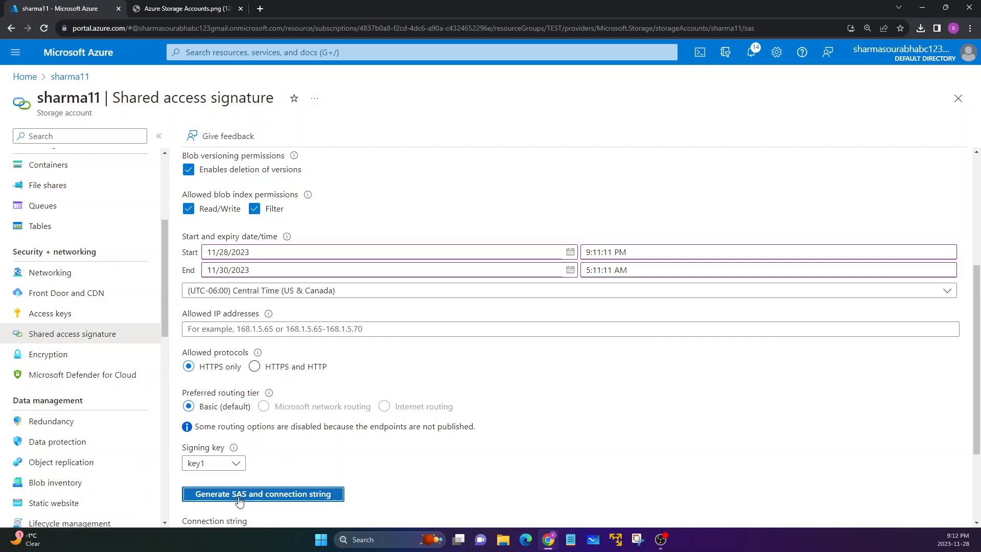
scroll(248, 475, "down", 3)
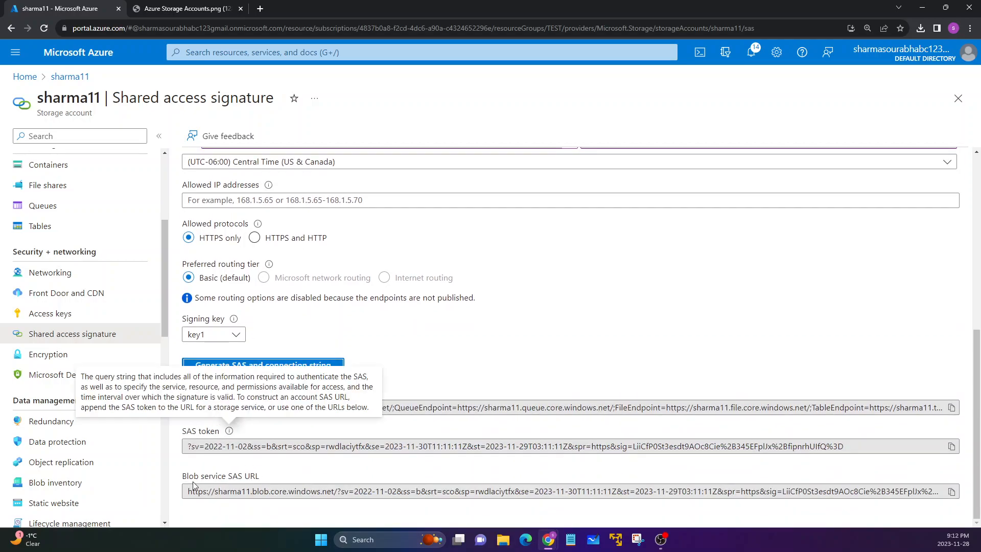
left_click_drag(182, 403, 266, 480)
left_click(266, 479)
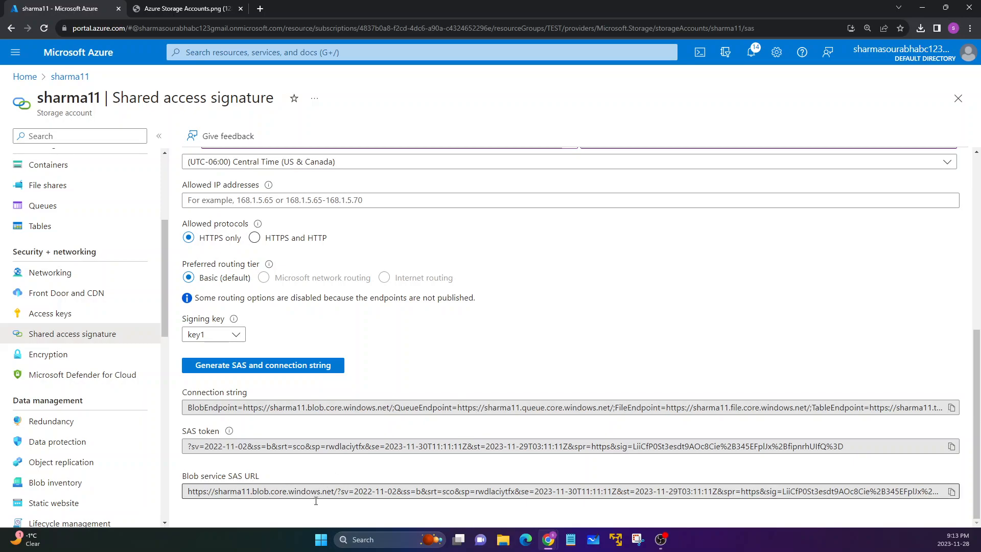
- Launch Microsoft Azure Storage Explorer from a Windows search for "stor"
left_click(320, 539)
type("stor")
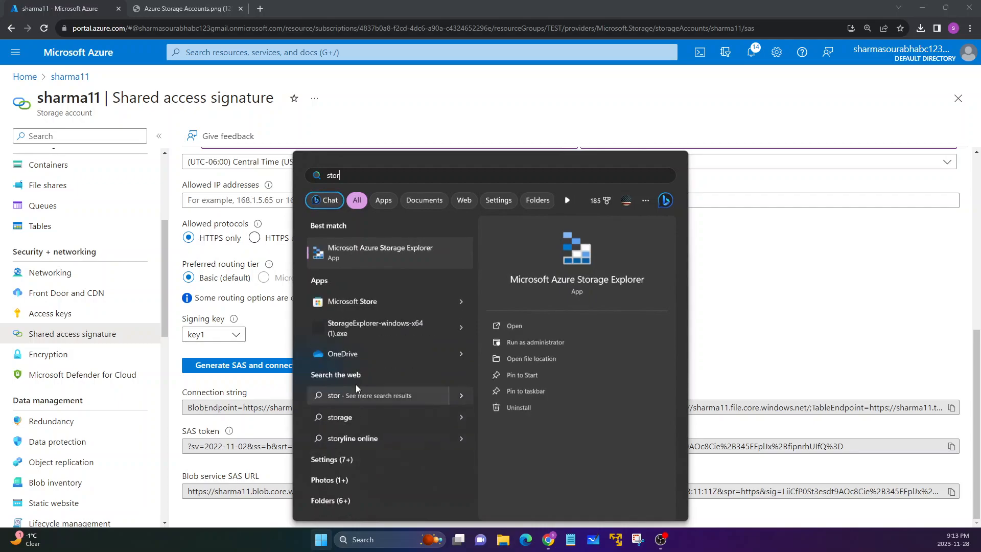
left_click(367, 262)
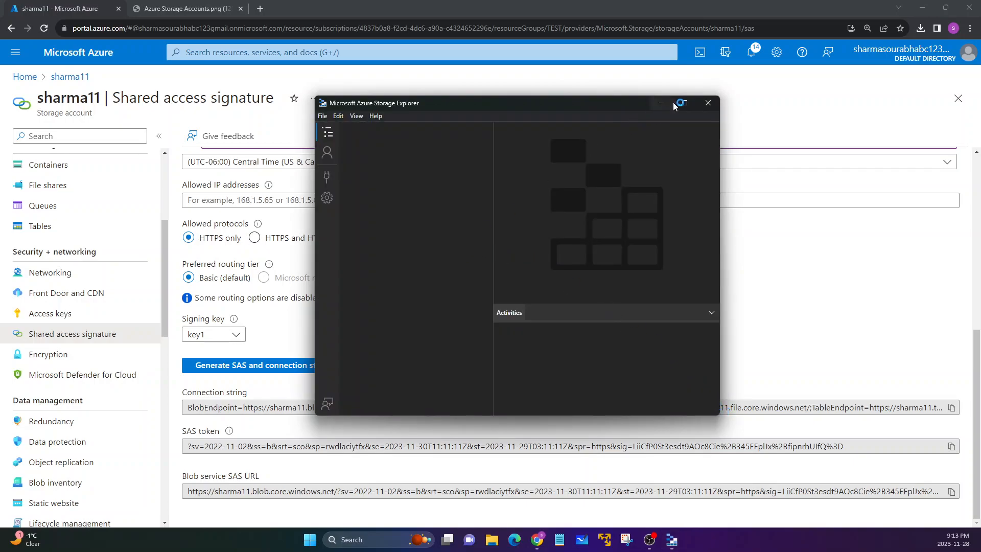
- Reposition the Storage Explorer window and start a connection to a storage account or service using the Shared access signature URL (SAS) method
left_click_drag(315, 96, 190, 65)
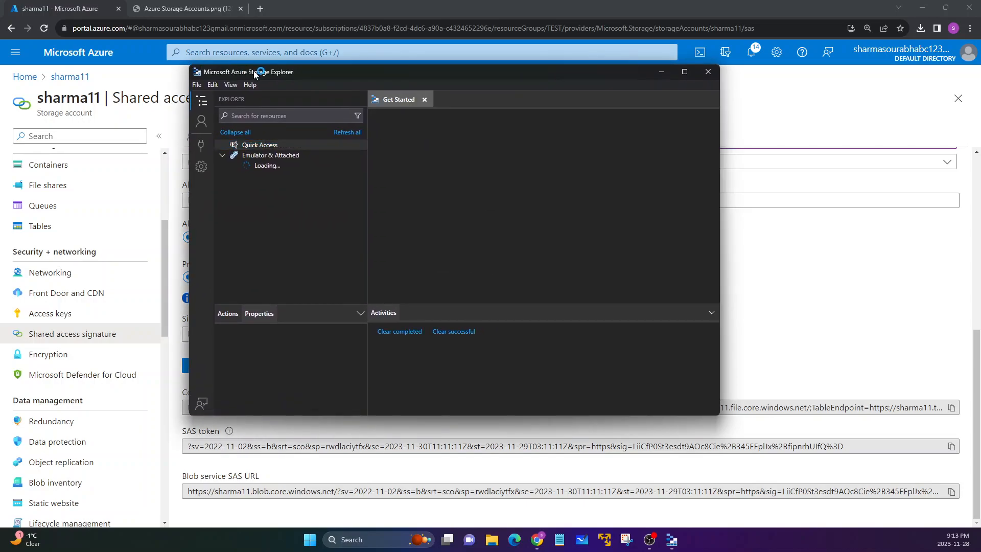
left_click_drag(256, 72, 352, 85)
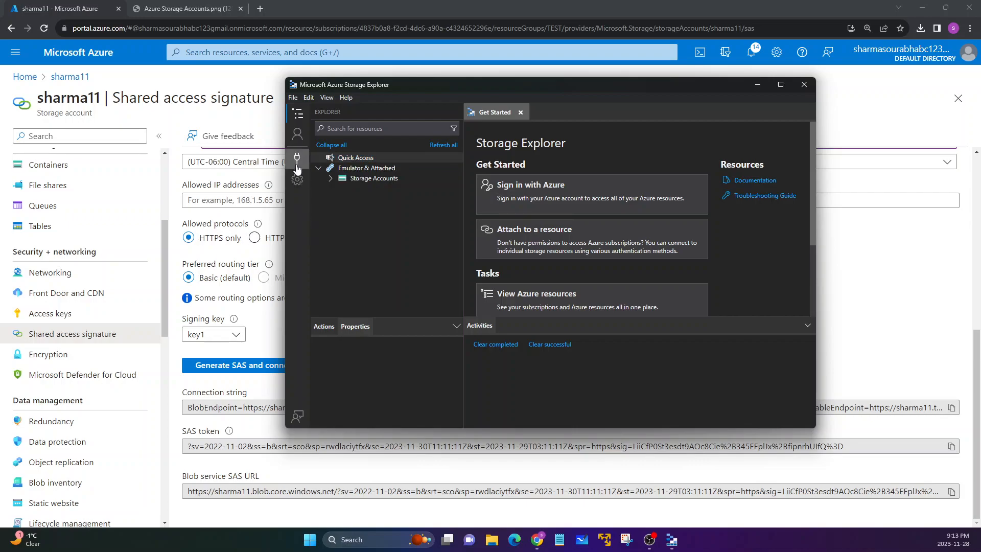
left_click(297, 169)
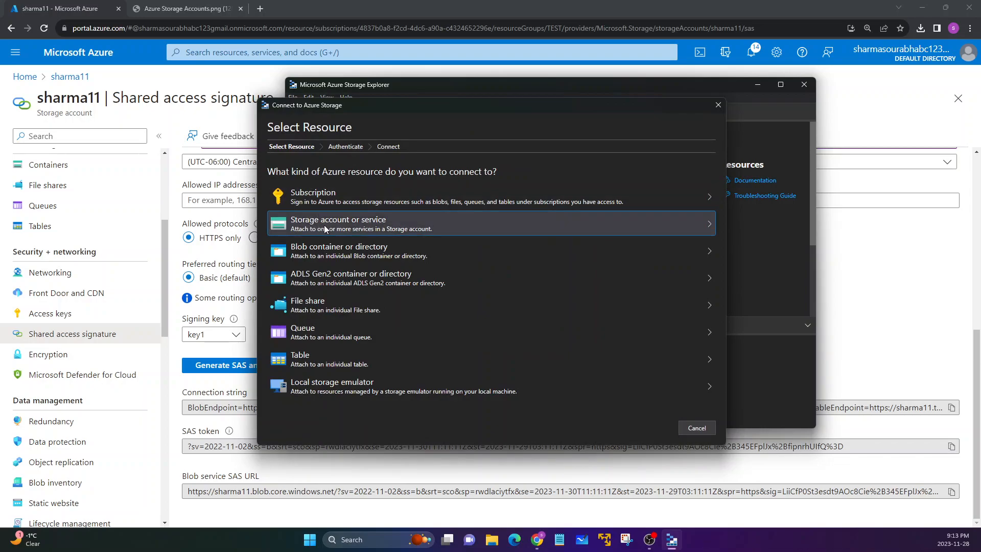
left_click(363, 219)
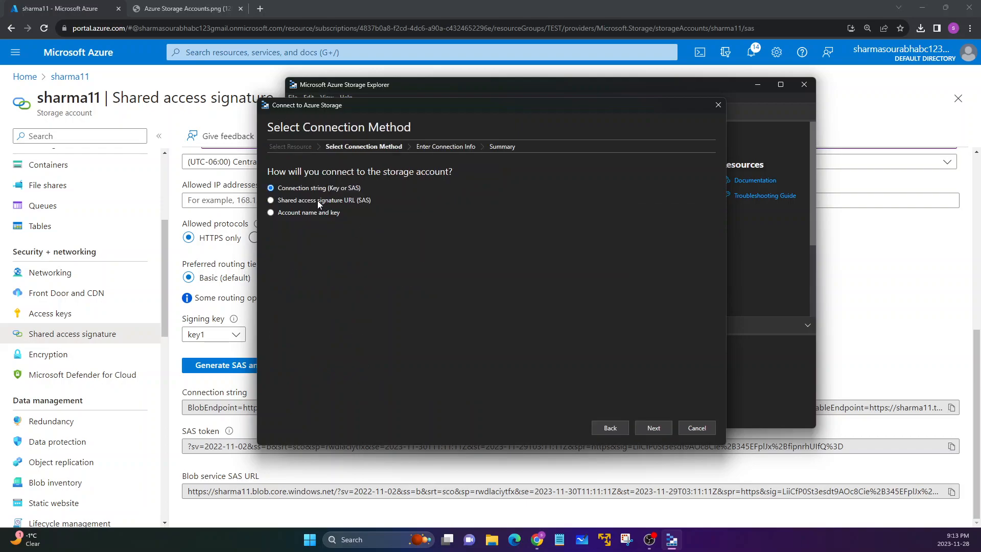
left_click(286, 201)
left_click(656, 428)
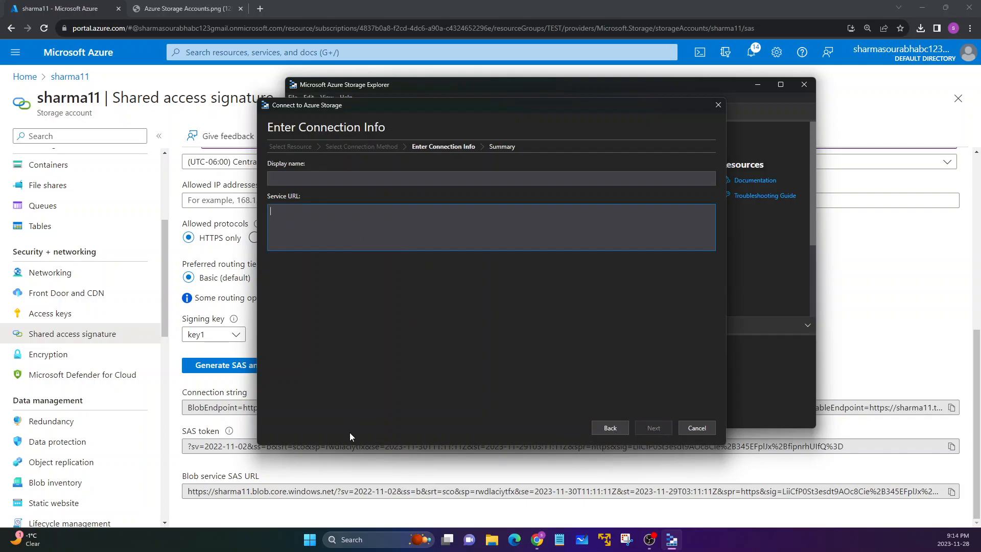
- Copy the Blob service SAS URL from the Azure portal and return to the connection info form in Storage Explorer
left_click(312, 478)
left_click_drag(183, 475, 261, 485)
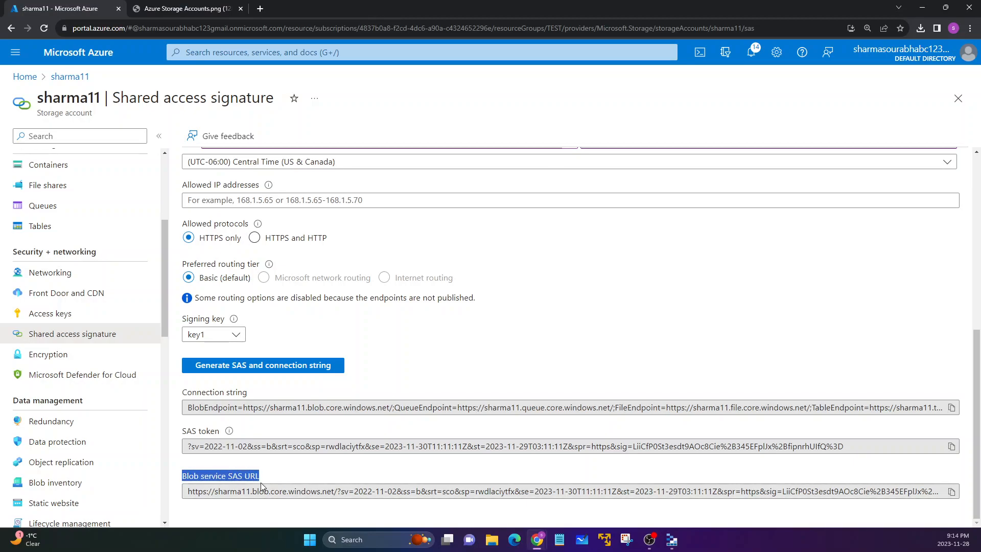
left_click(447, 483)
left_click(950, 495)
left_click(672, 539)
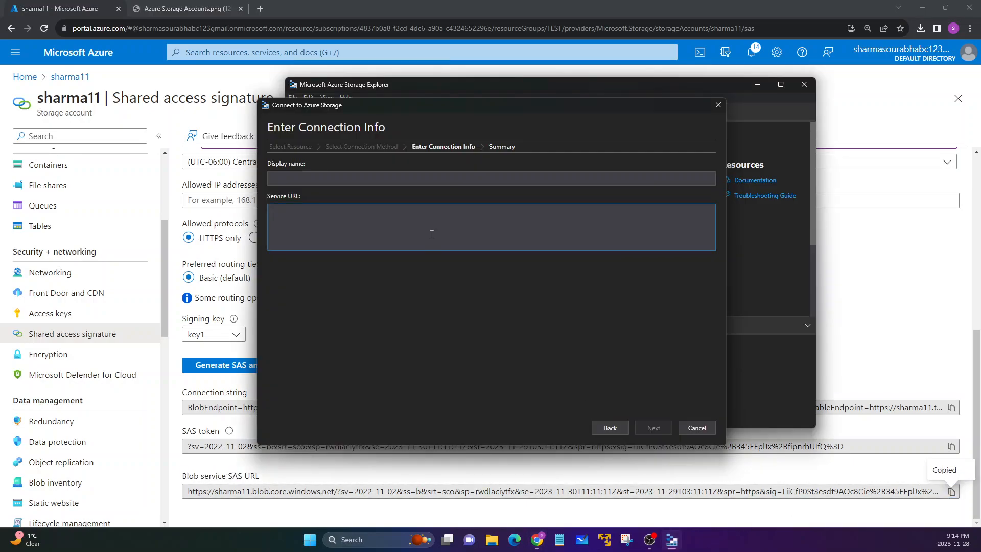
- Paste the Blob service SAS URL as the service URL and connect to the storage account
key("ctrl+v")
left_click(337, 179)
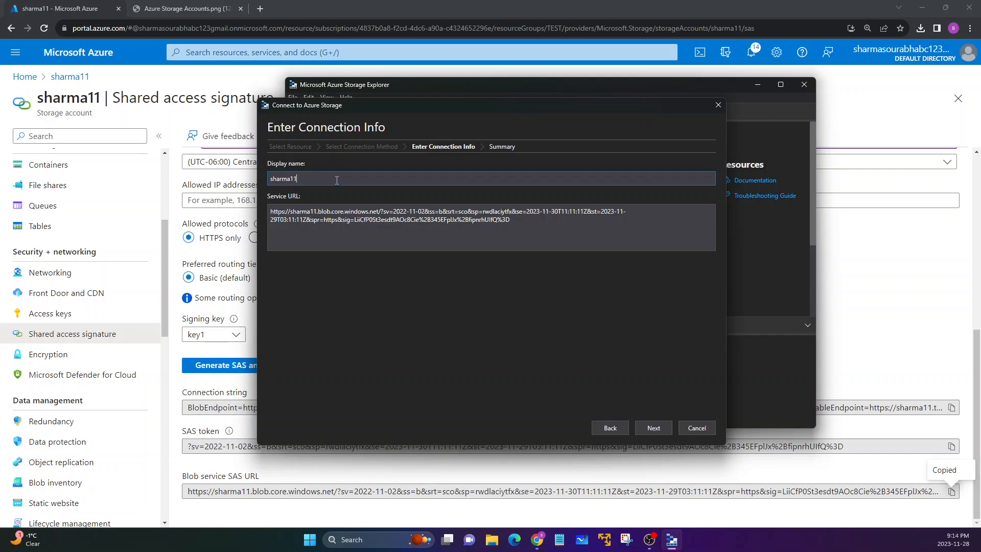
left_click(662, 429)
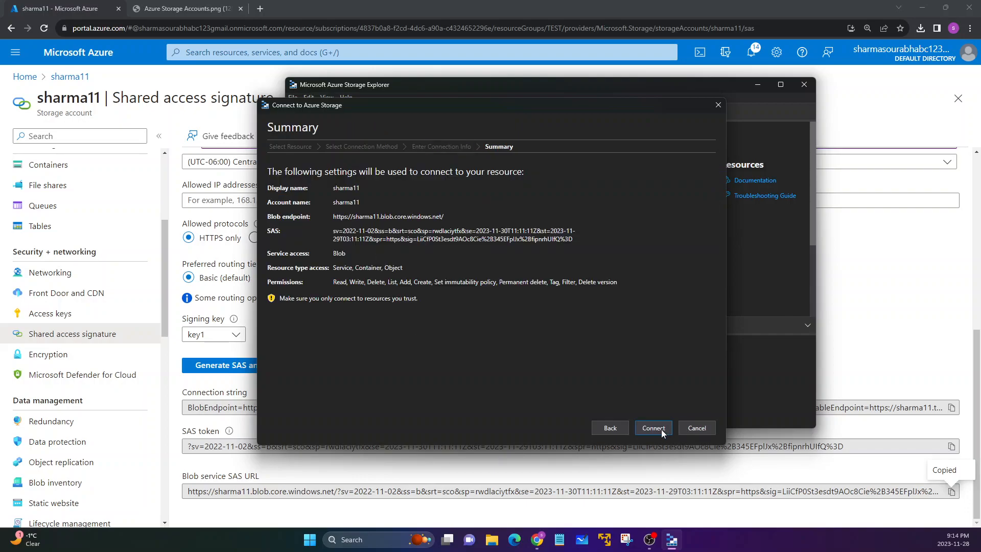
left_click(660, 429)
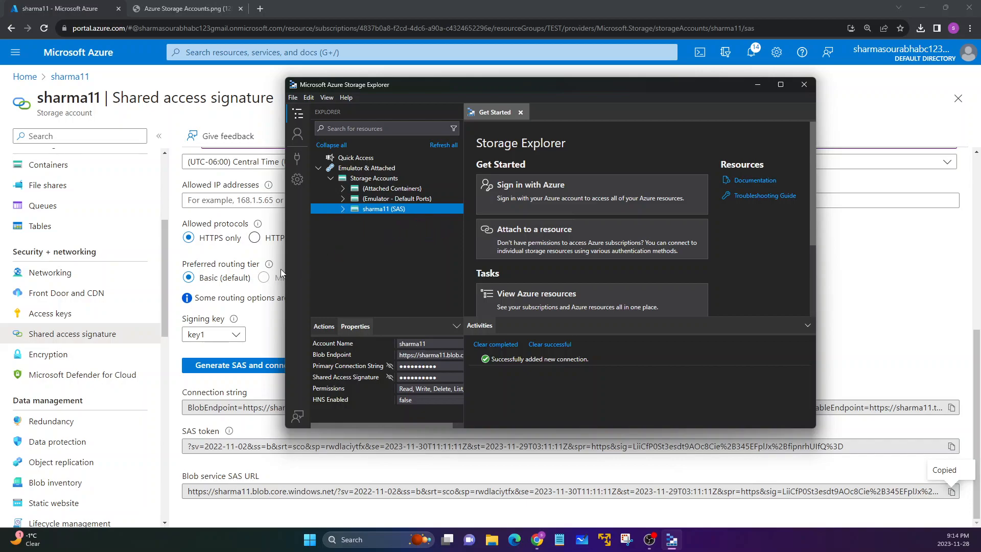
- Open the mydata blob container under the SAS-attached storage account and inspect its Azure Storage Accounts.png and TEXT.txt blobs
scroll(247, 268, "up", 4)
scroll(247, 268, "up", 3)
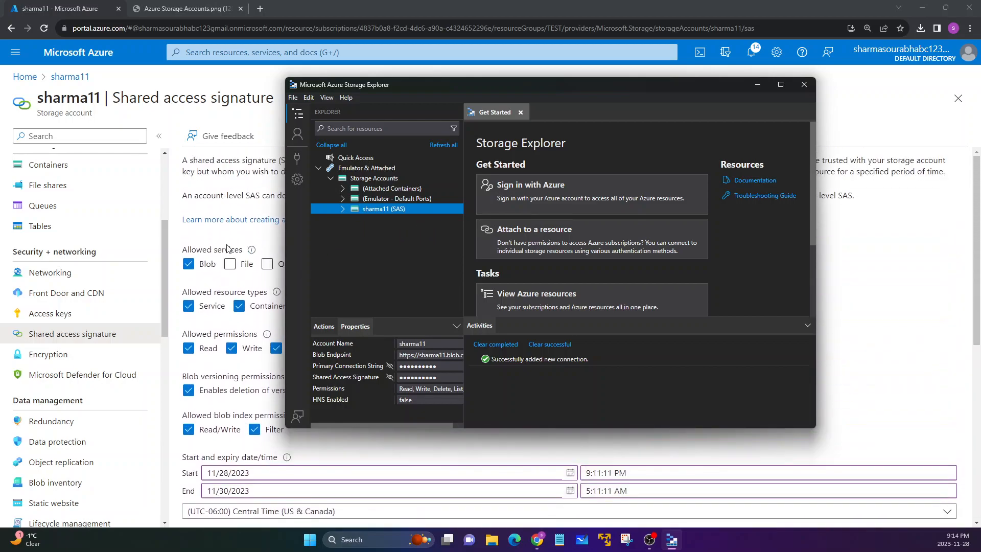
scroll(227, 249, "down", 2)
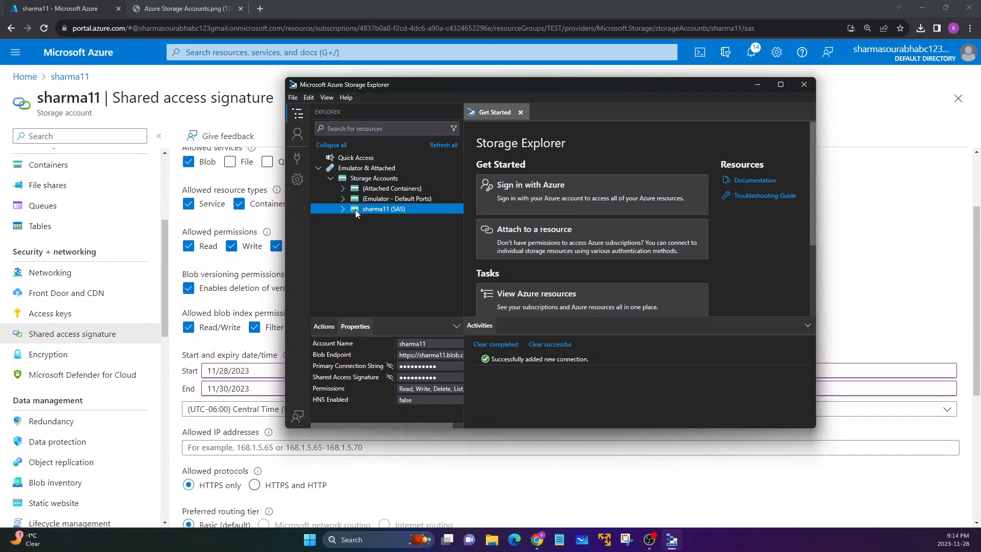
left_click(341, 209)
left_click(354, 220)
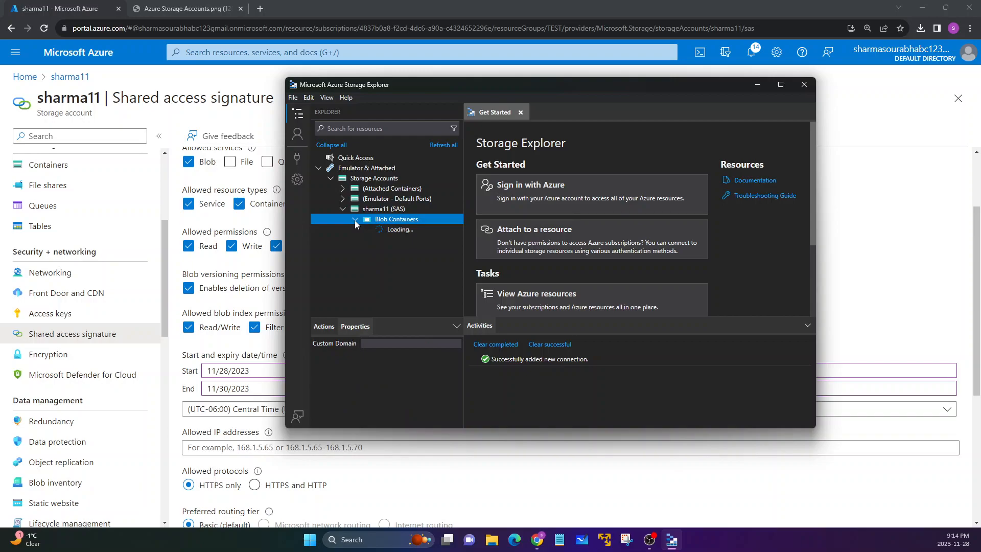
left_click(385, 240)
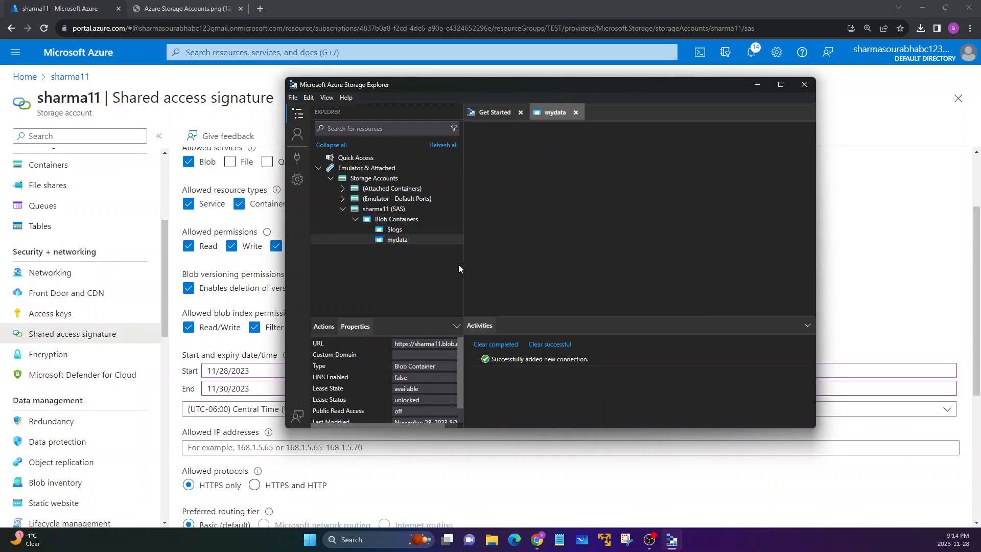
left_click(513, 215)
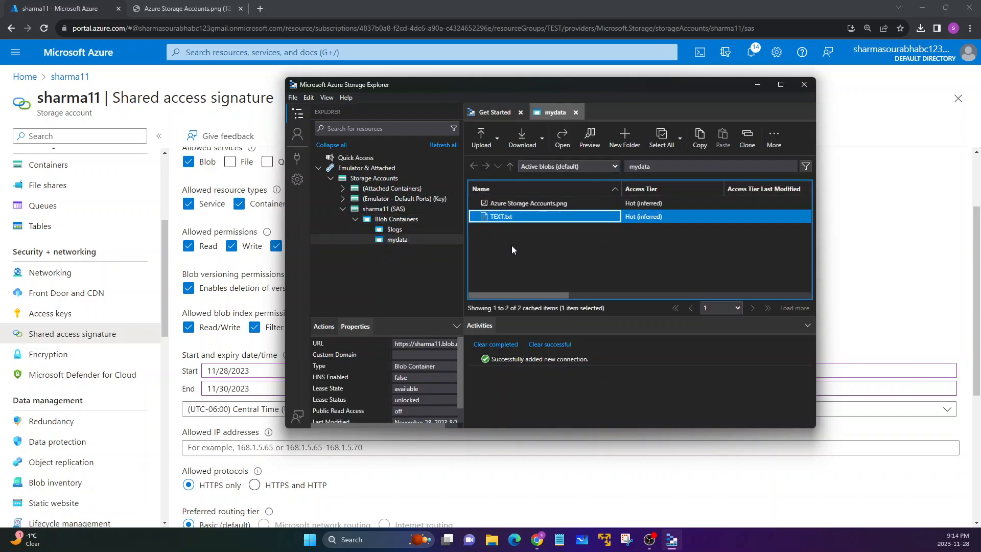
left_click(510, 204)
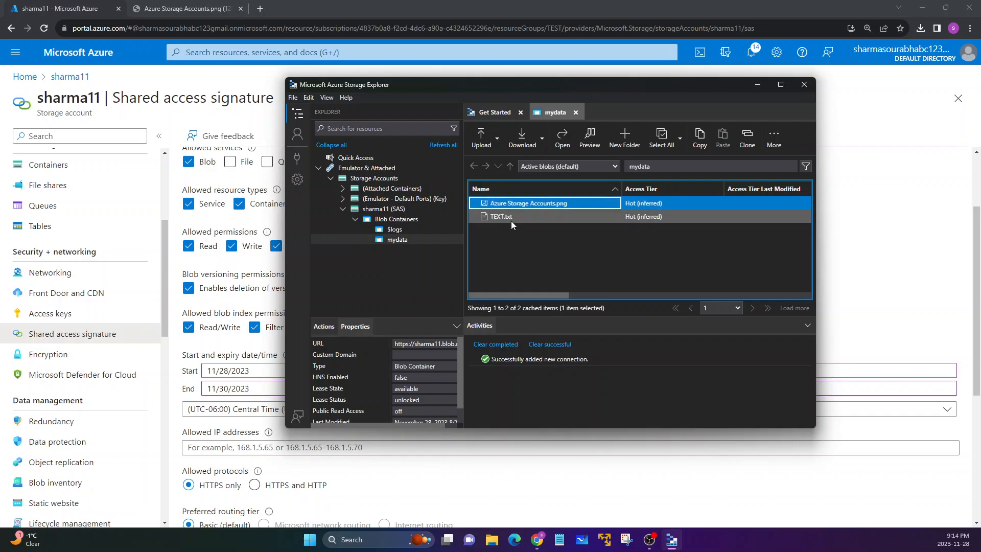
left_click(511, 219)
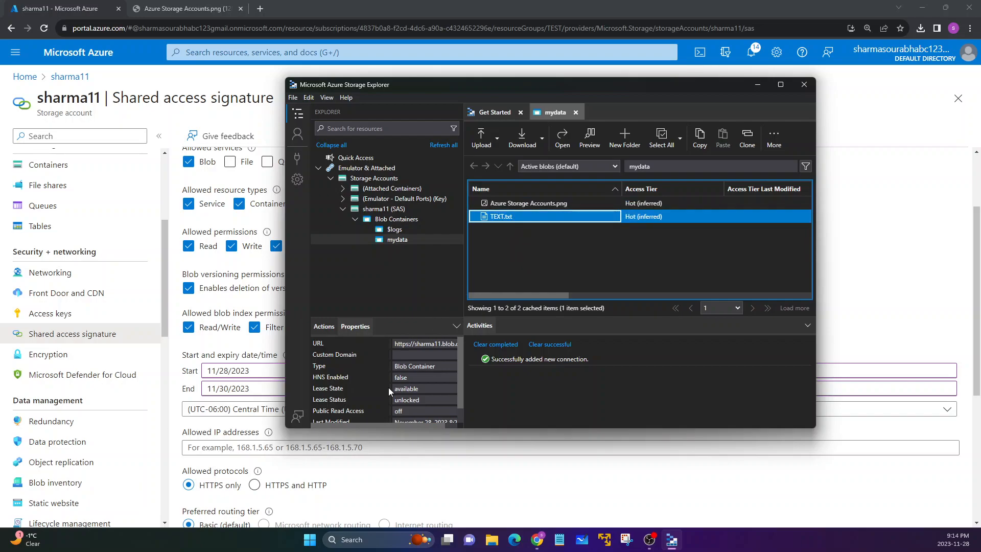
scroll(244, 392, "down", 4)
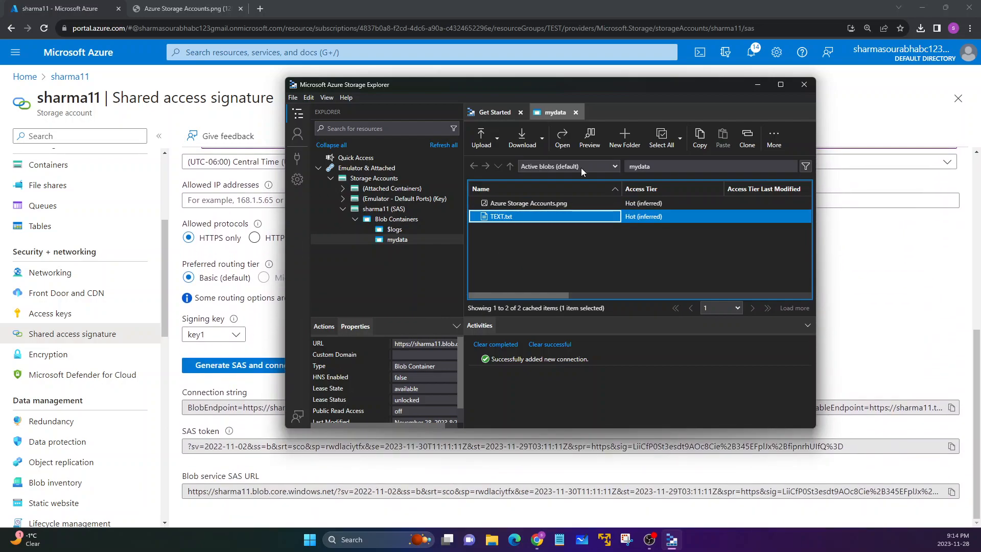
- Switch to the Azure portal, examine the mydata container's access policy, and return to the container list
left_click(758, 85)
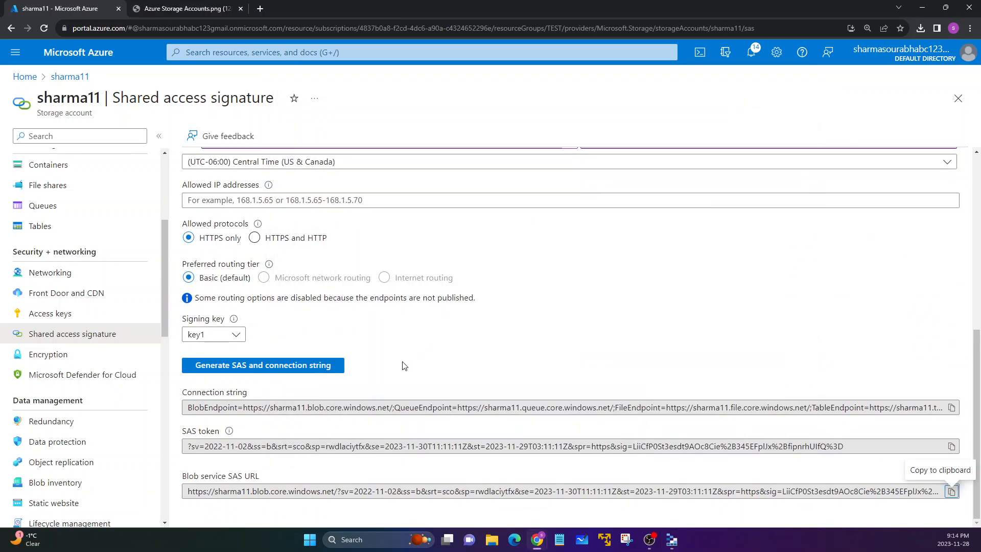
scroll(76, 312, "up", 4)
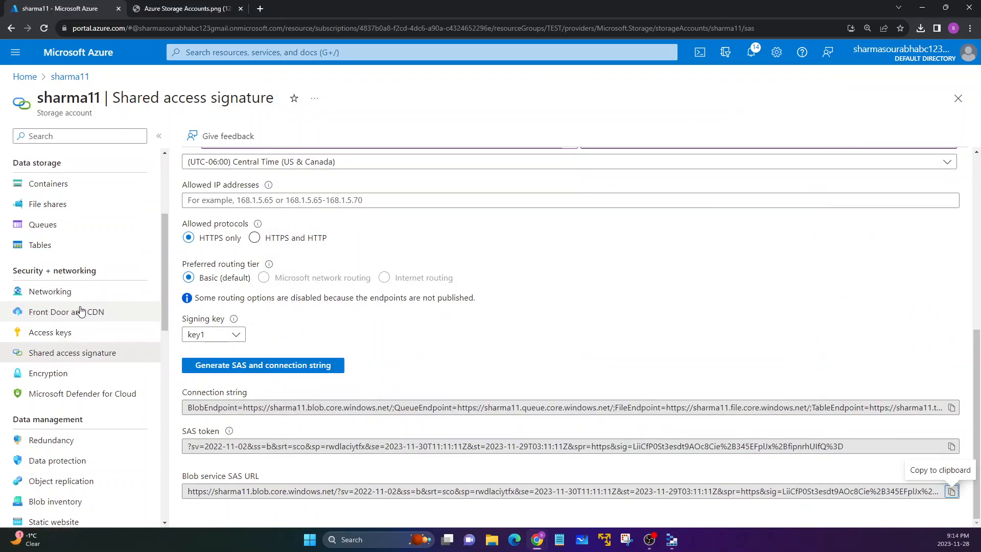
left_click(54, 369)
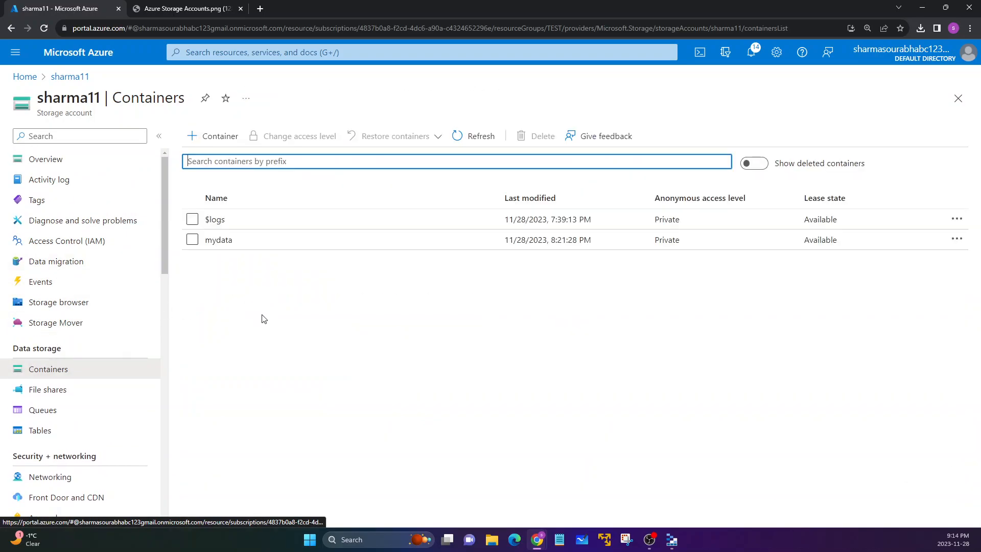
left_click(208, 242)
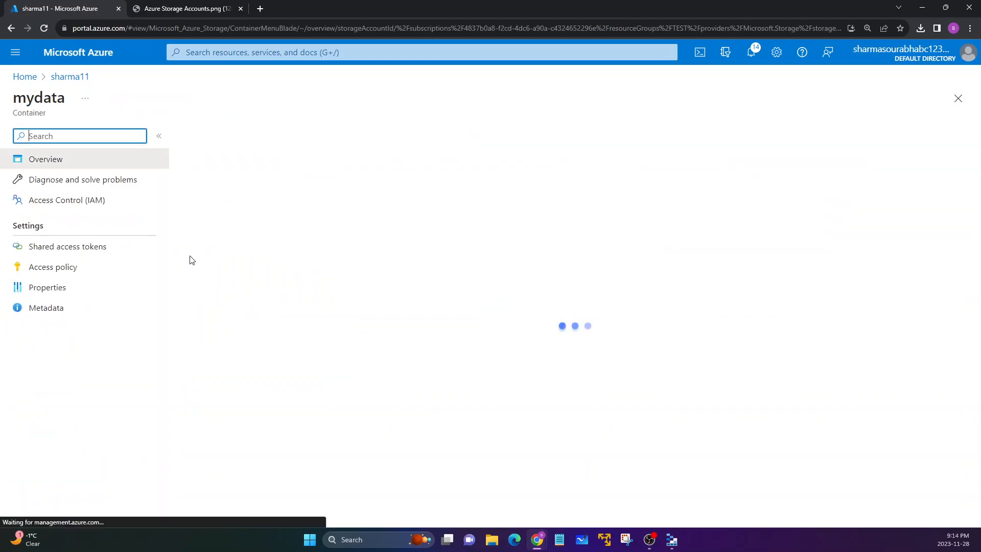
left_click(64, 266)
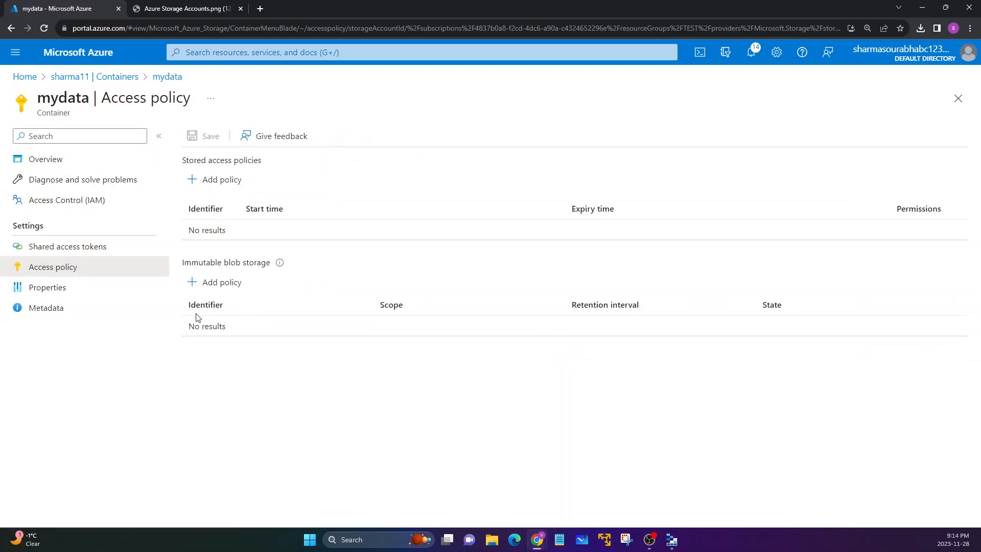
left_click(137, 79)
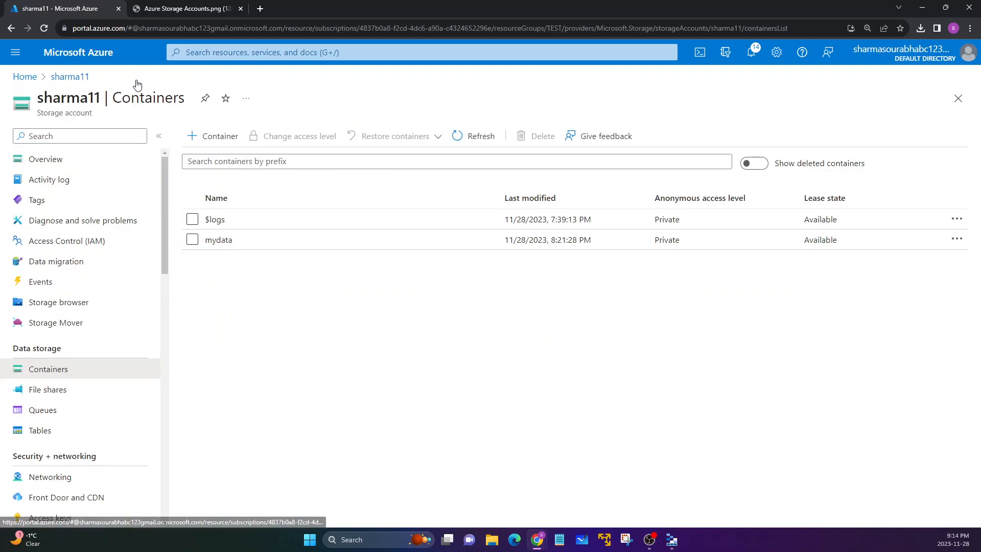
- Compare the mydata container's blobs in the portal with its contents in Storage Explorer
left_click(212, 248)
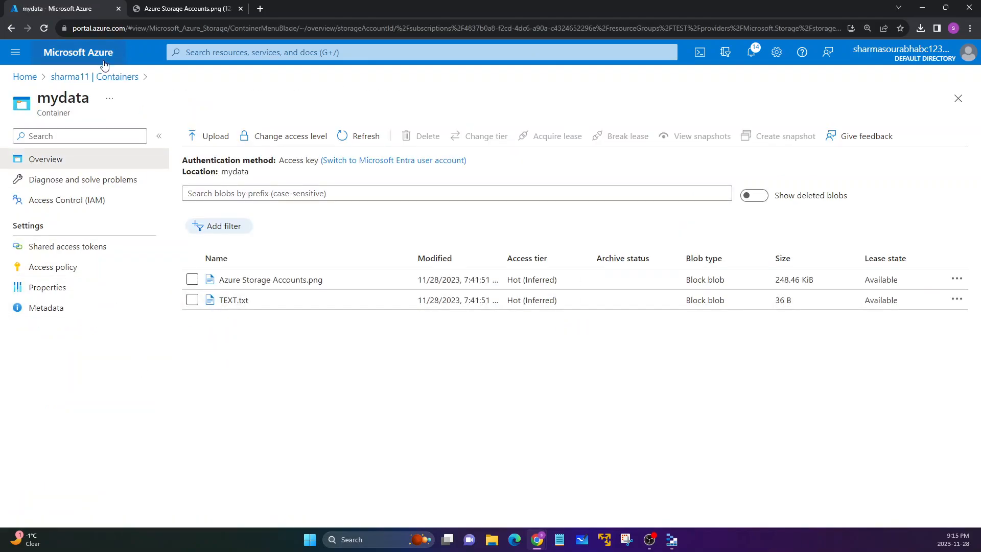
left_click(94, 82)
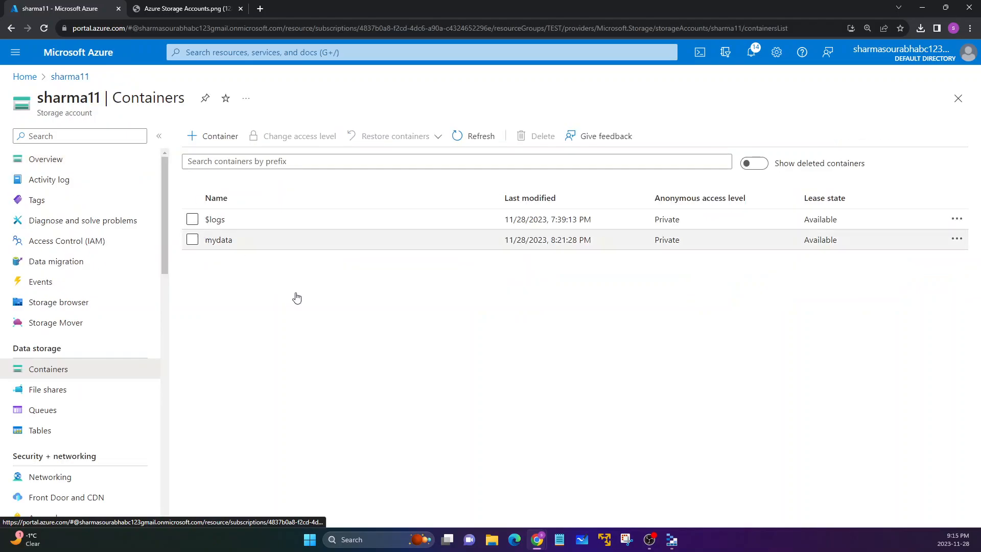
left_click(672, 539)
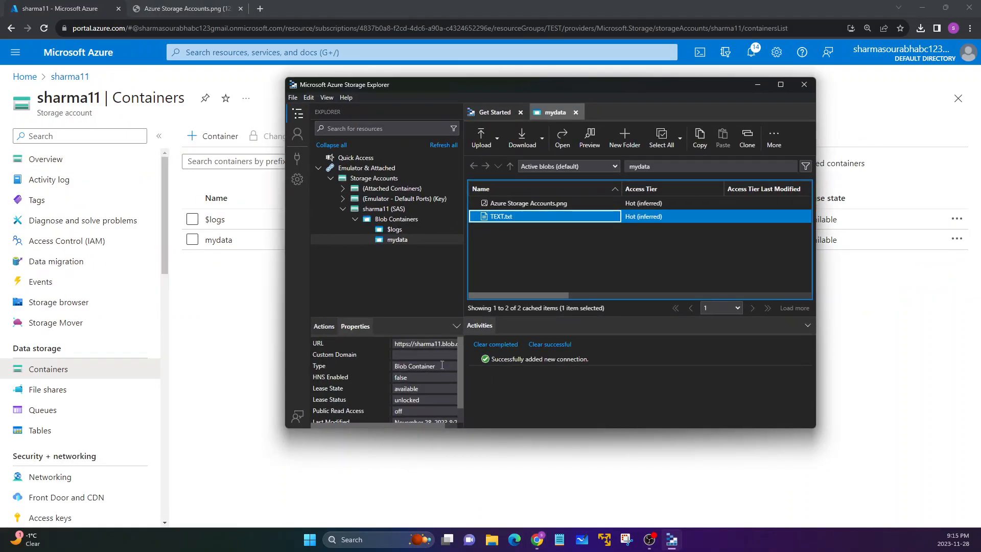
left_click(363, 271)
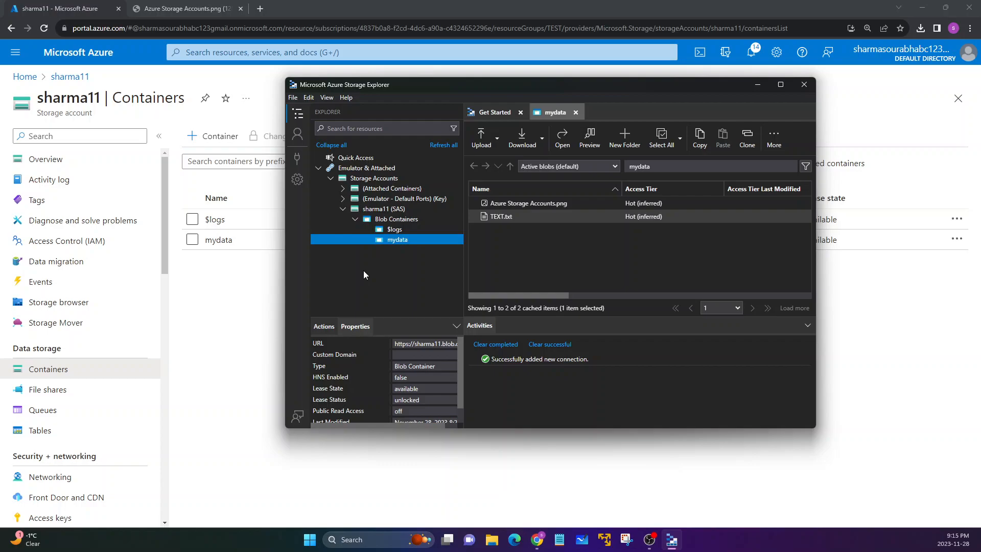
left_click(759, 86)
- Review the storage account's shared access signature settings, focusing on the start and expiry date/time
scroll(92, 463, "down", 1)
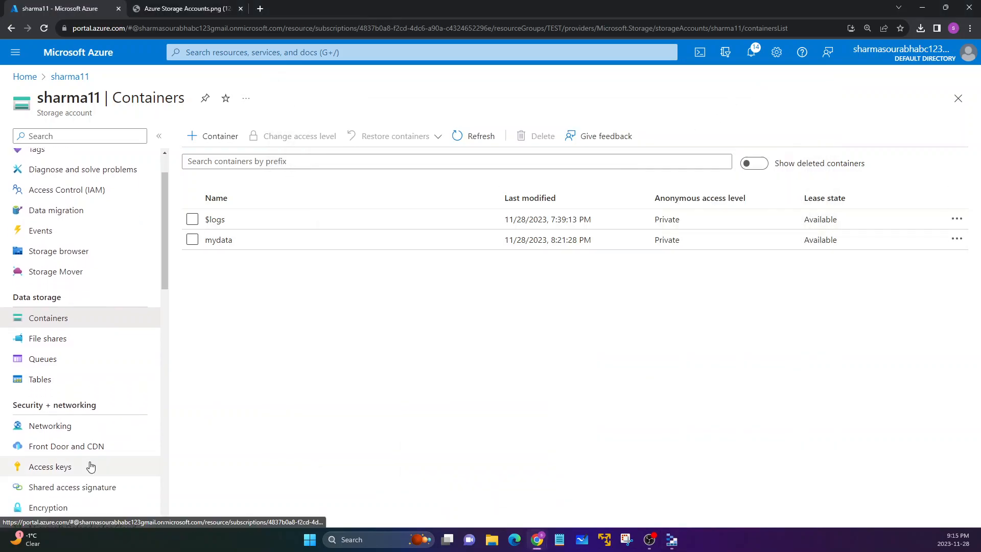
left_click(77, 485)
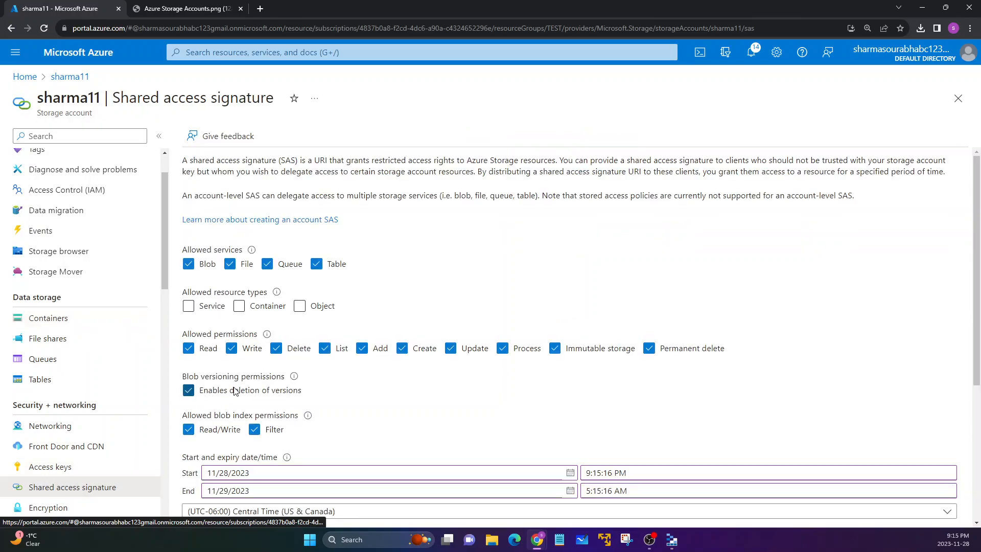
scroll(234, 391, "down", 3)
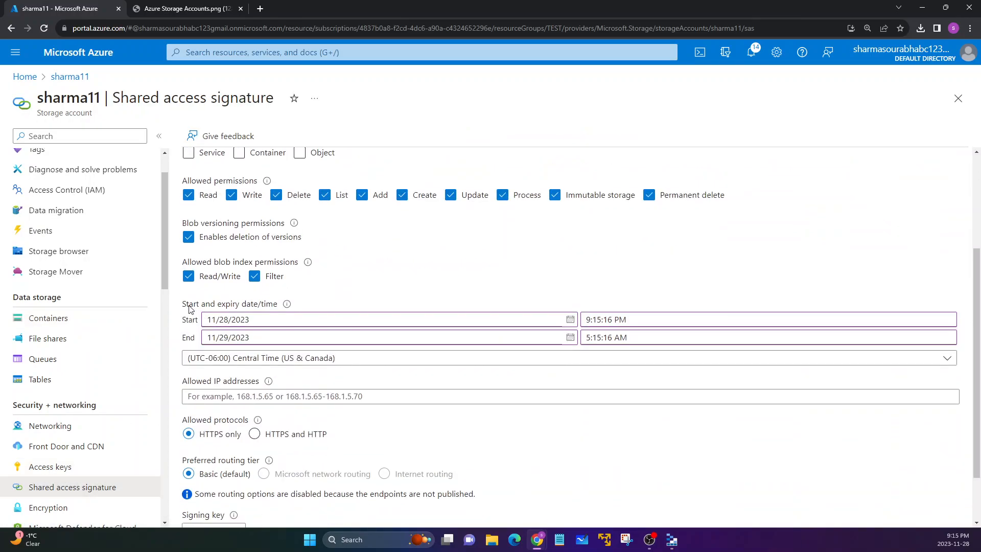
left_click_drag(185, 304, 323, 349)
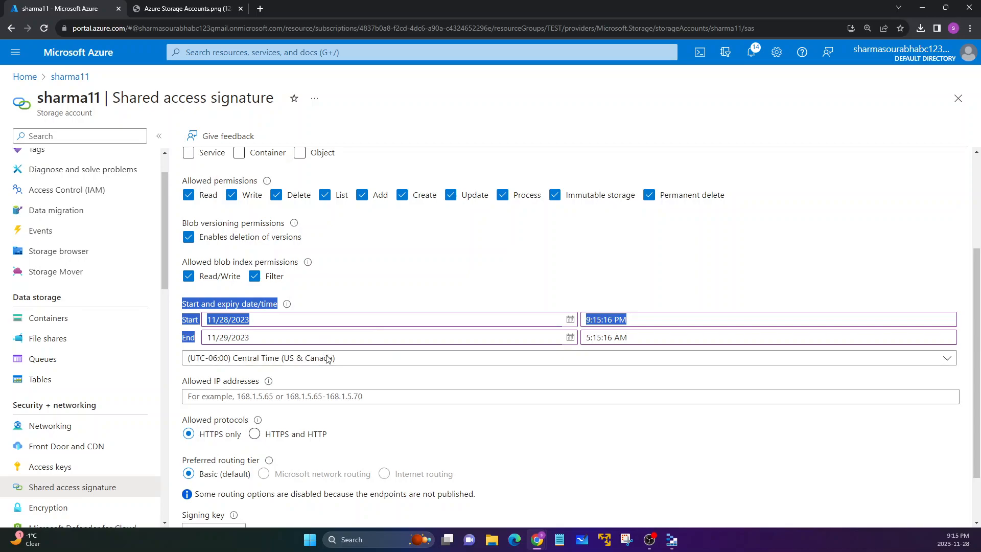
scroll(321, 367, "down", 1)
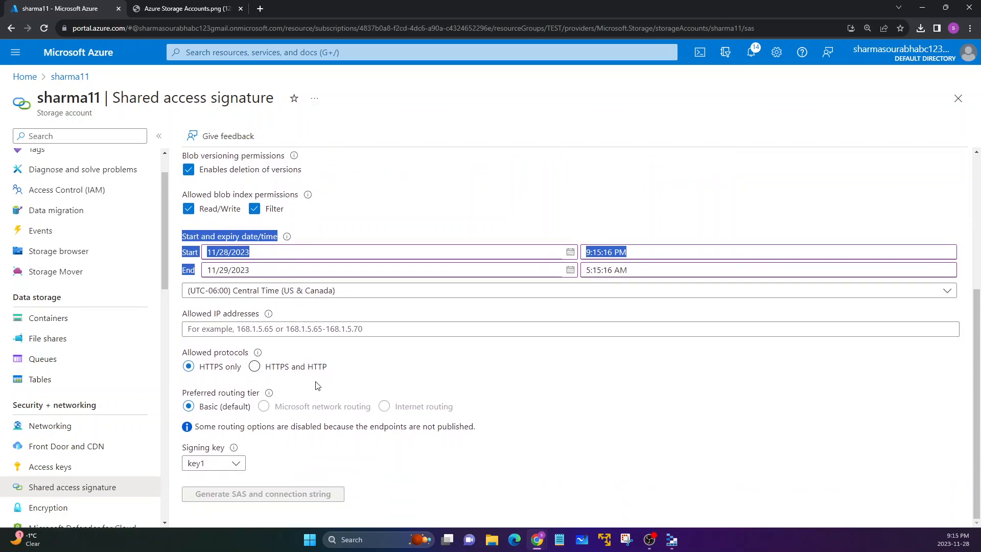
- Open the storage account's access keys and examine the key1 entry with its rotation date
left_click(62, 465)
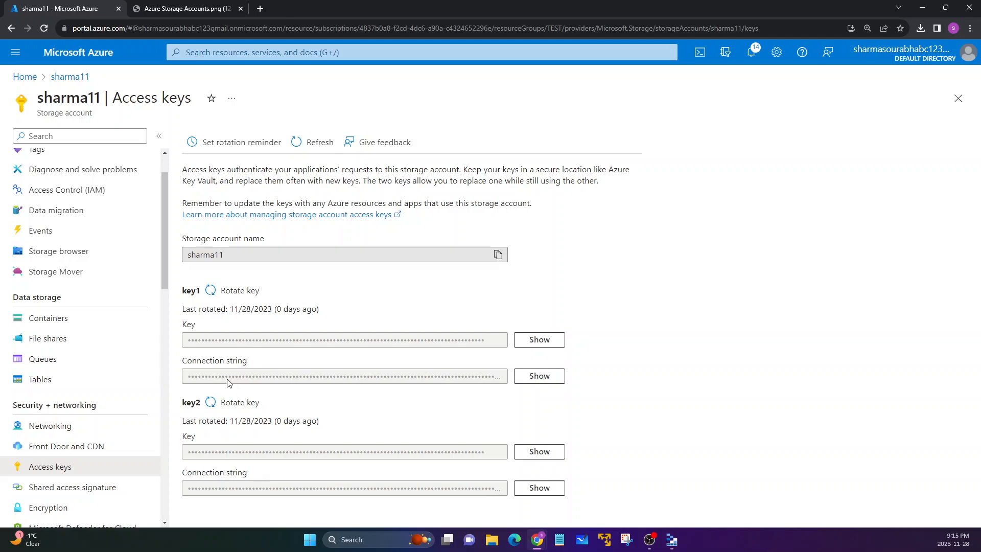
left_click_drag(182, 296, 224, 325)
left_click(228, 324)
left_click_drag(201, 327, 186, 289)
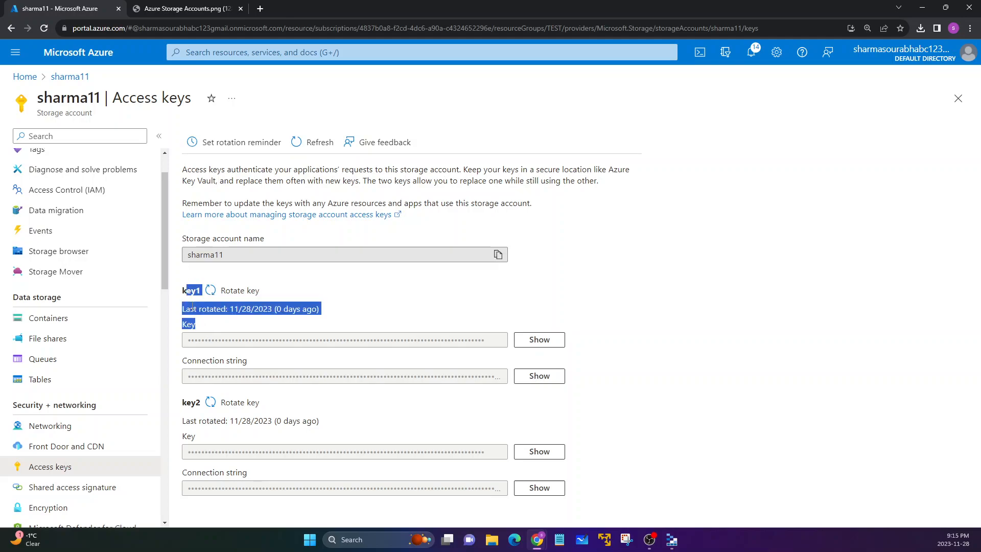
left_click(192, 306)
left_click_drag(202, 327, 186, 289)
left_click(203, 322)
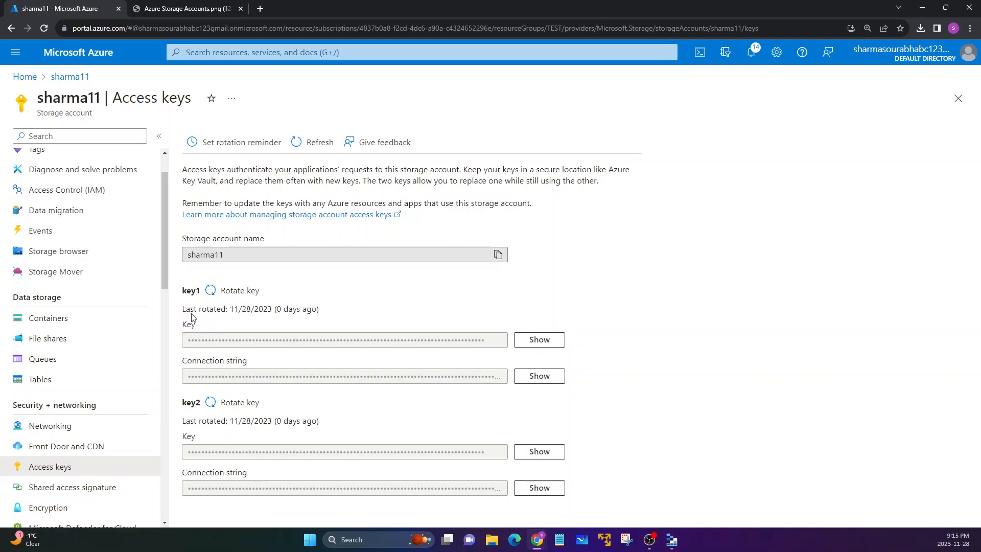
- Open the mydata container from the storage account's container list and review its name and blobs
scroll(71, 296, "up", 1)
scroll(59, 307, "down", 2)
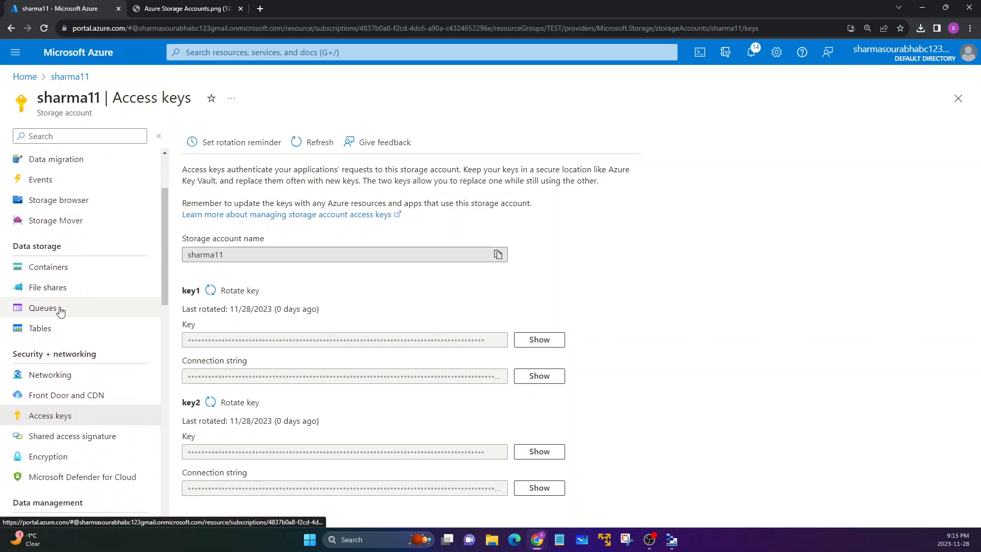
left_click(62, 274)
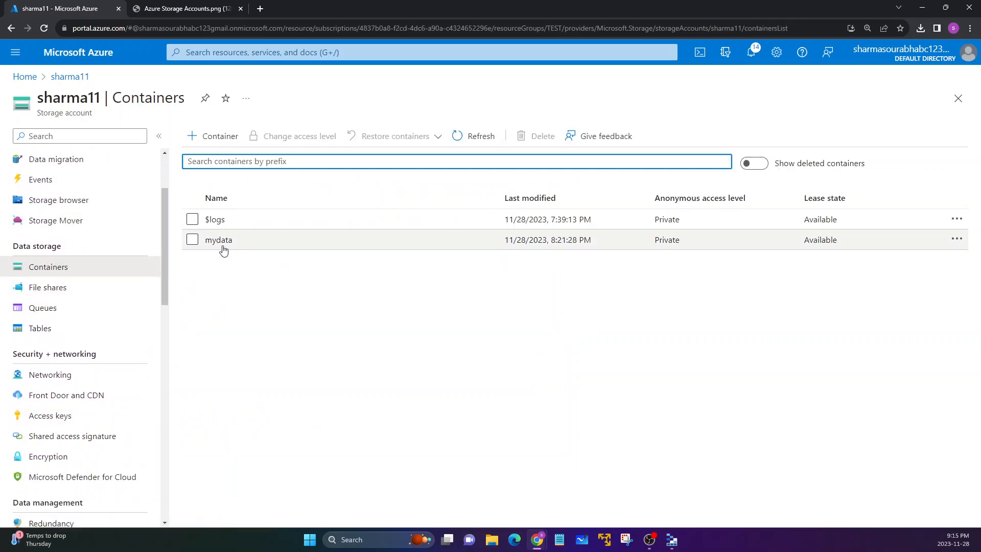
left_click(220, 240)
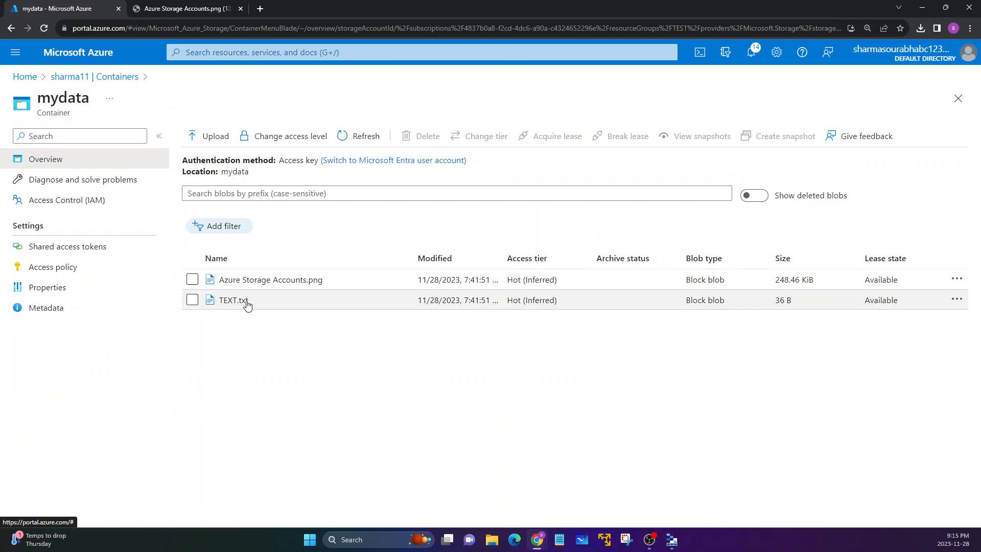
left_click_drag(236, 279, 219, 280)
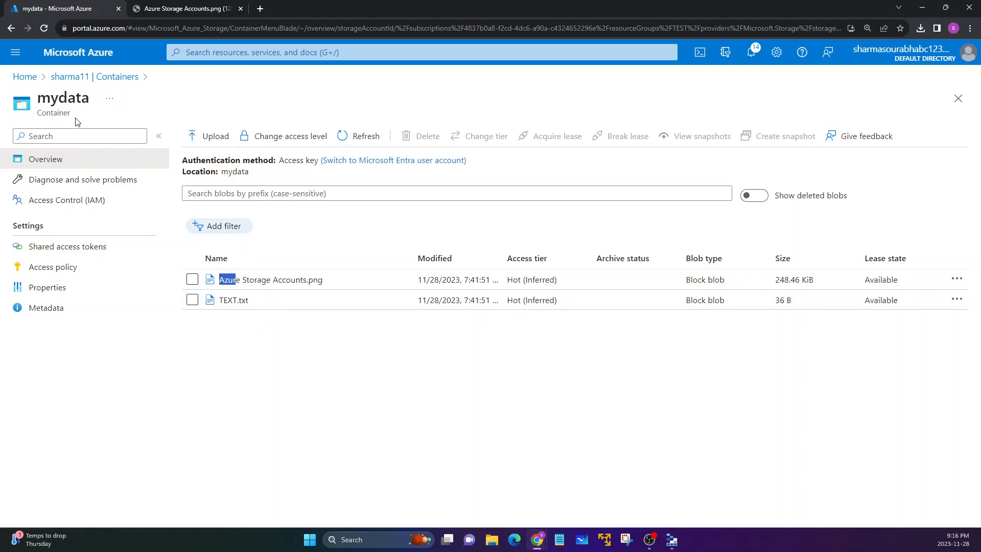
left_click_drag(90, 98, 36, 99)
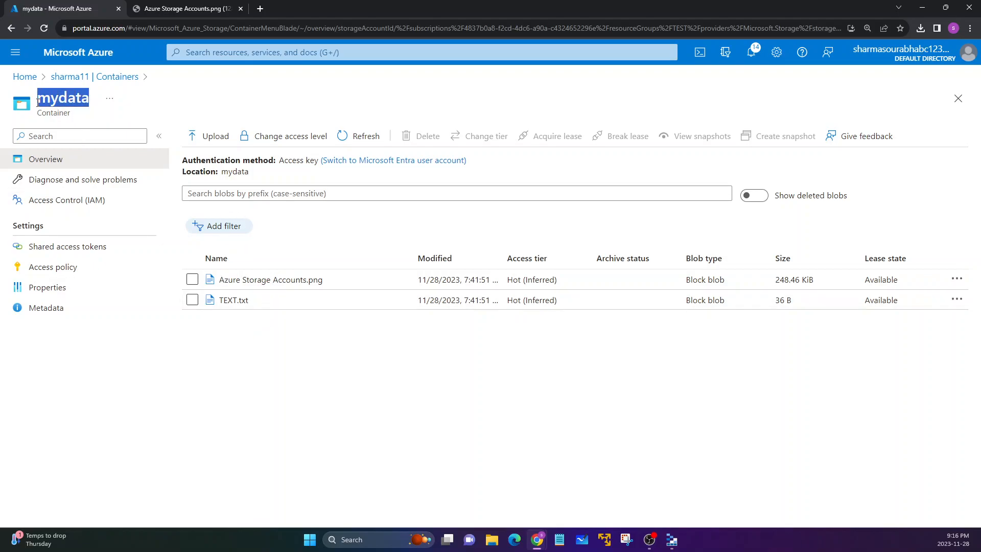
left_click(210, 348)
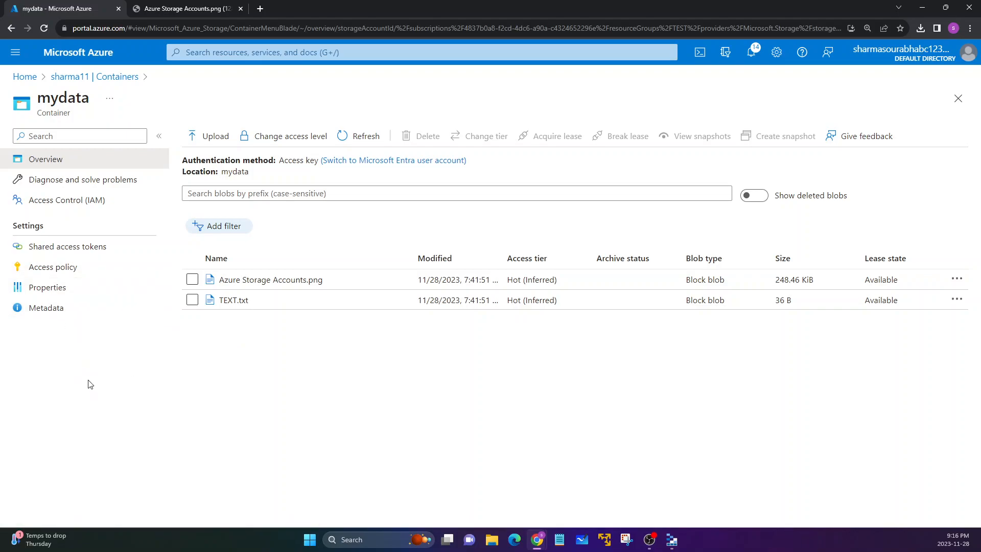
left_click_drag(45, 102, 71, 100)
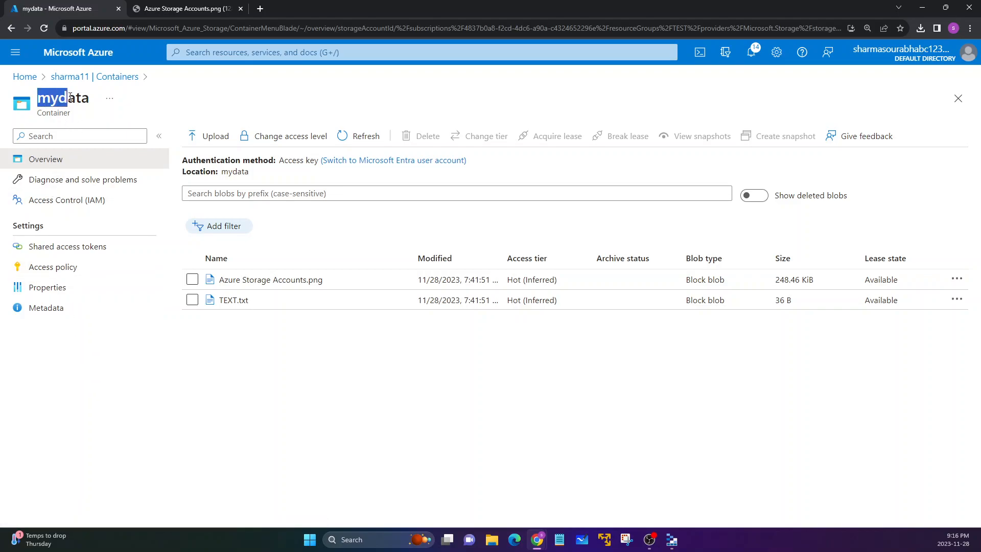
- Try adding a Read stored access policy named Policy to mydata for 11/28/2023 to 11/30/2023, then leave the page and discard the unsaved edits
left_click(61, 271)
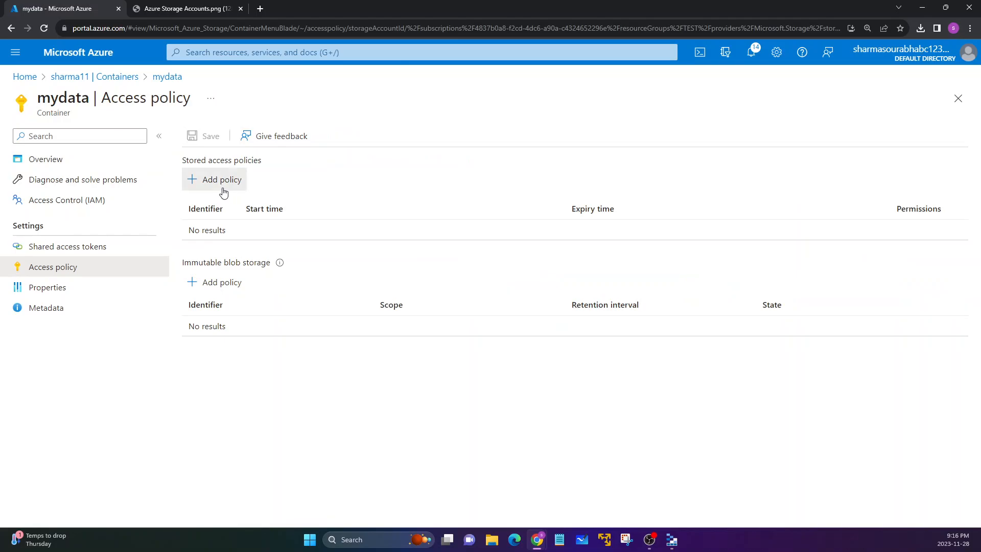
left_click(223, 192)
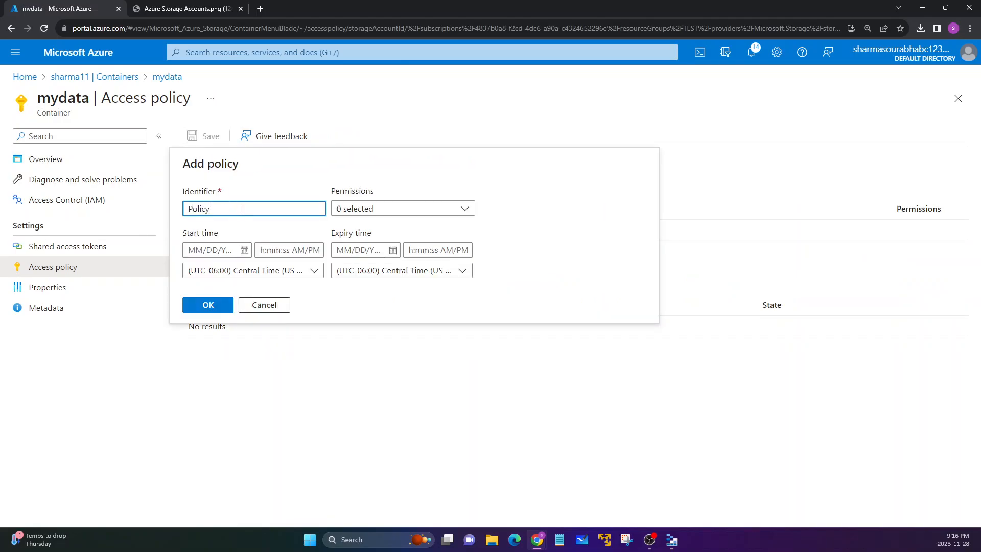
left_click(341, 208)
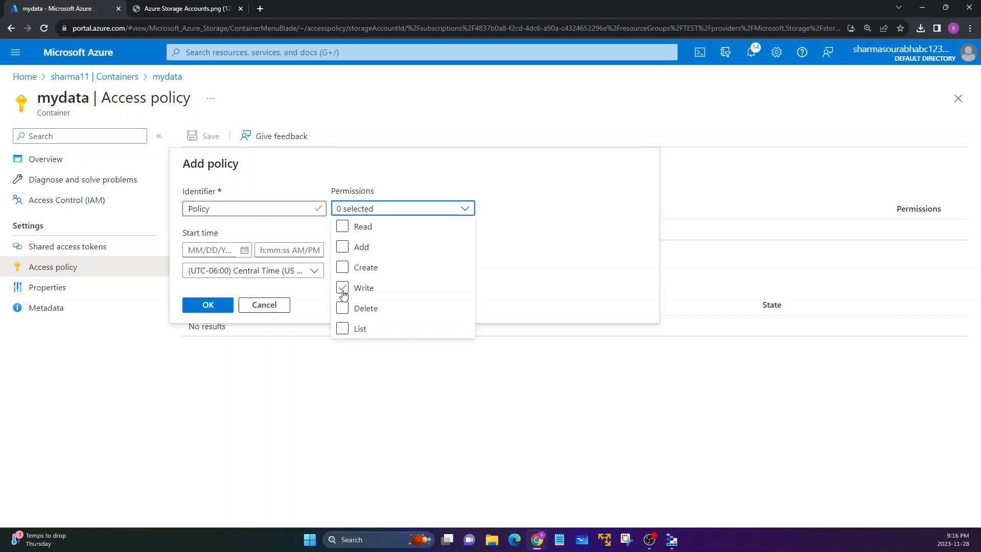
left_click(342, 227)
left_click(499, 270)
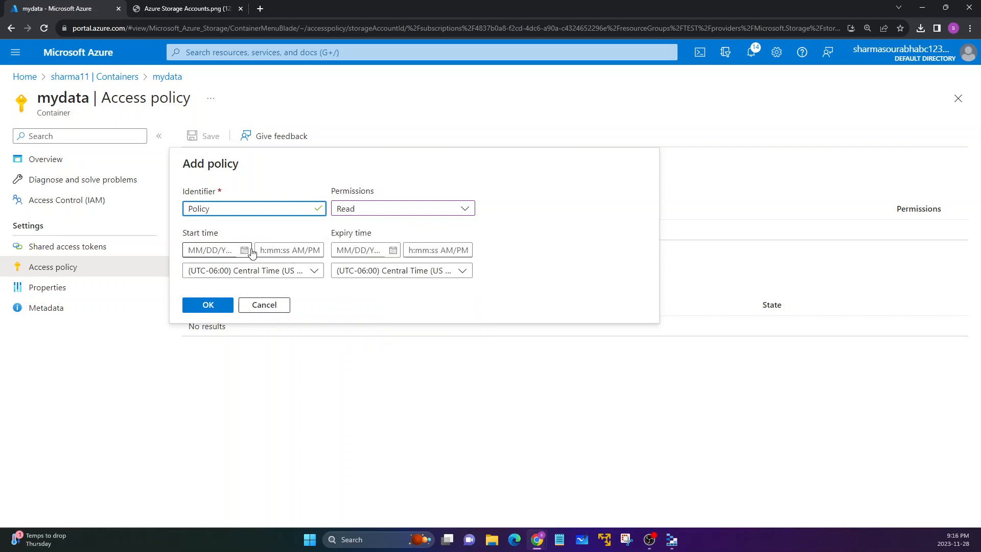
left_click(244, 250)
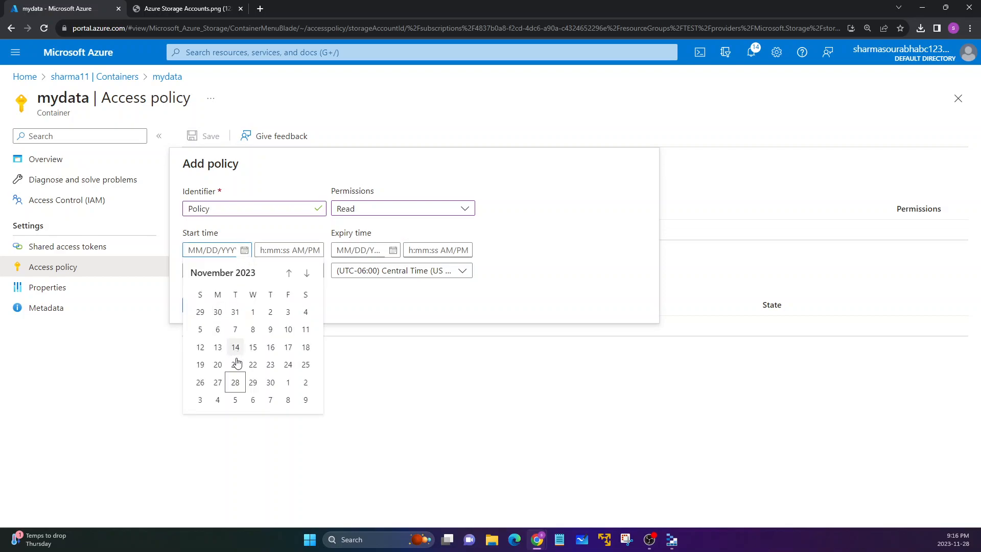
left_click(236, 382)
left_click(393, 250)
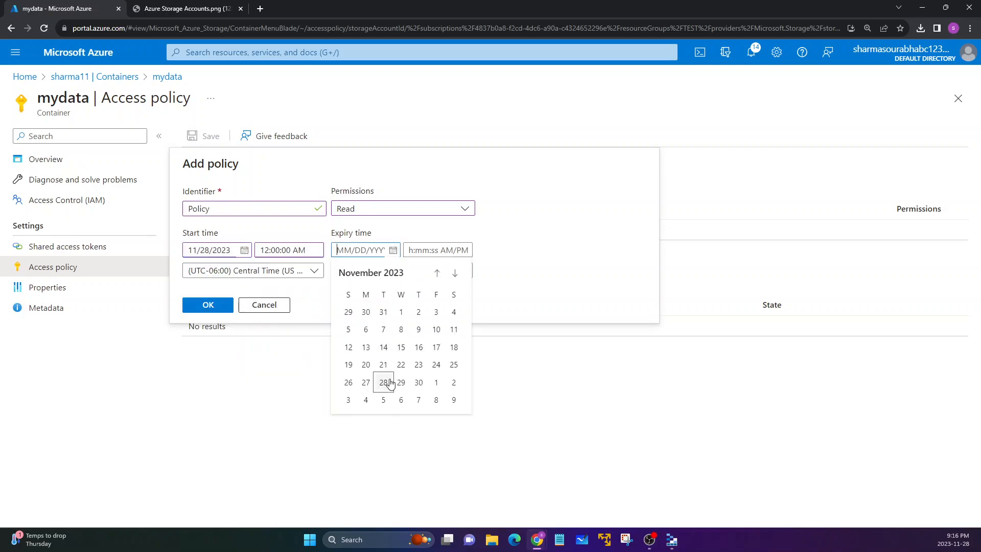
left_click(420, 385)
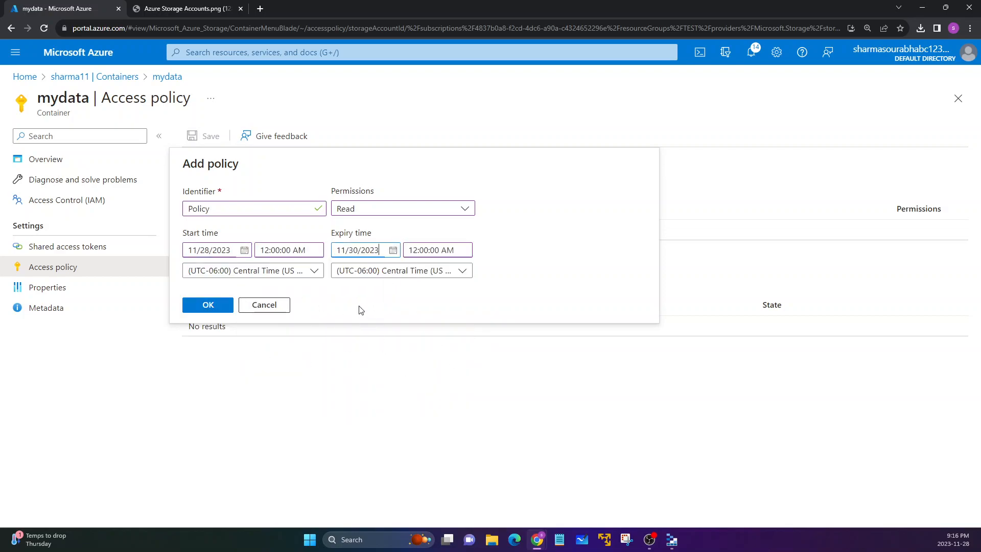
left_click(216, 307)
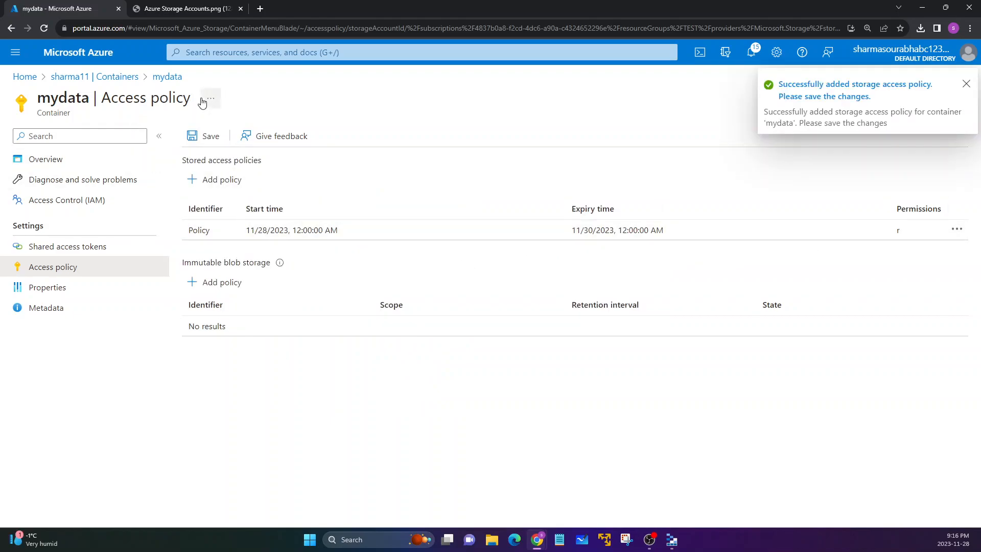
left_click(97, 159)
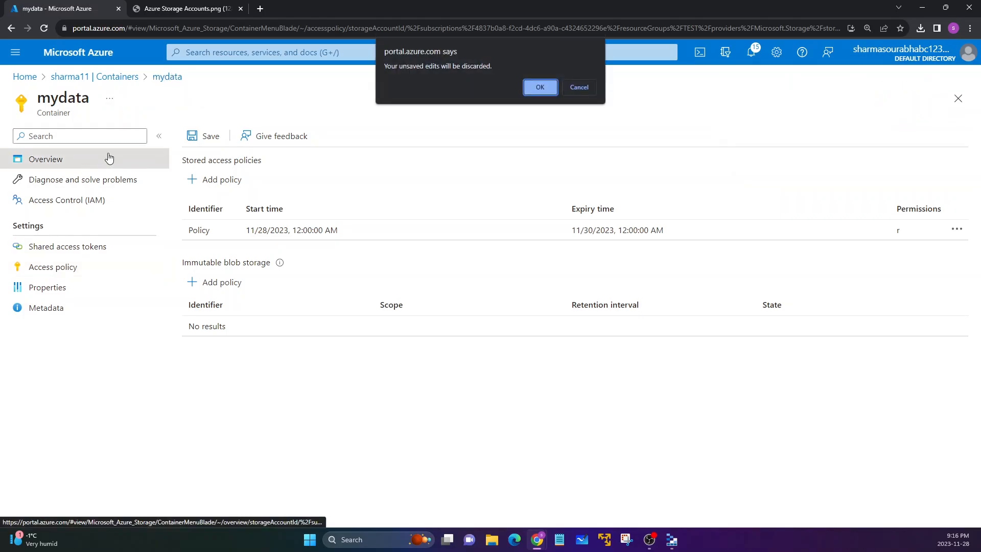
left_click(534, 88)
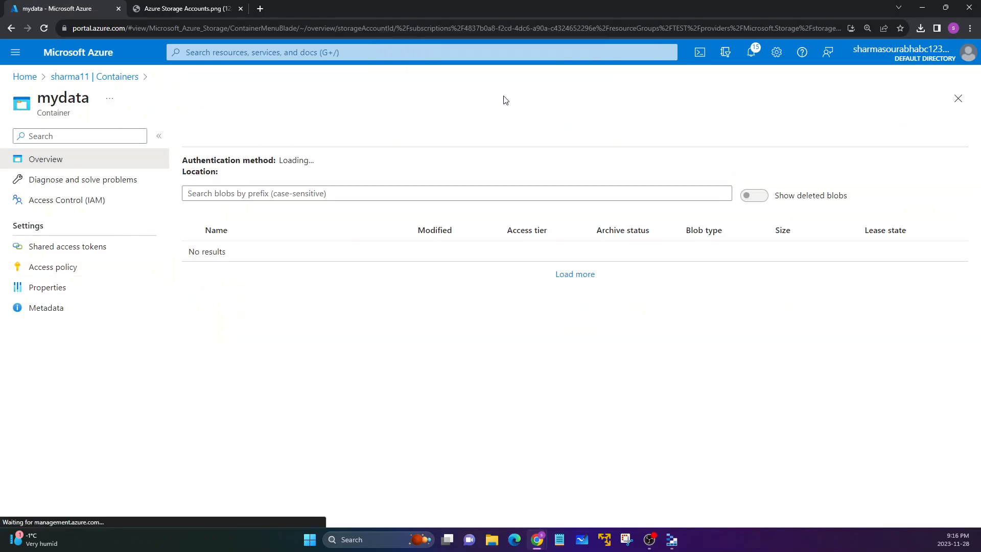
- Start a new stored access policy for the mydata container with the identifier Policy and Read permission
left_click(93, 265)
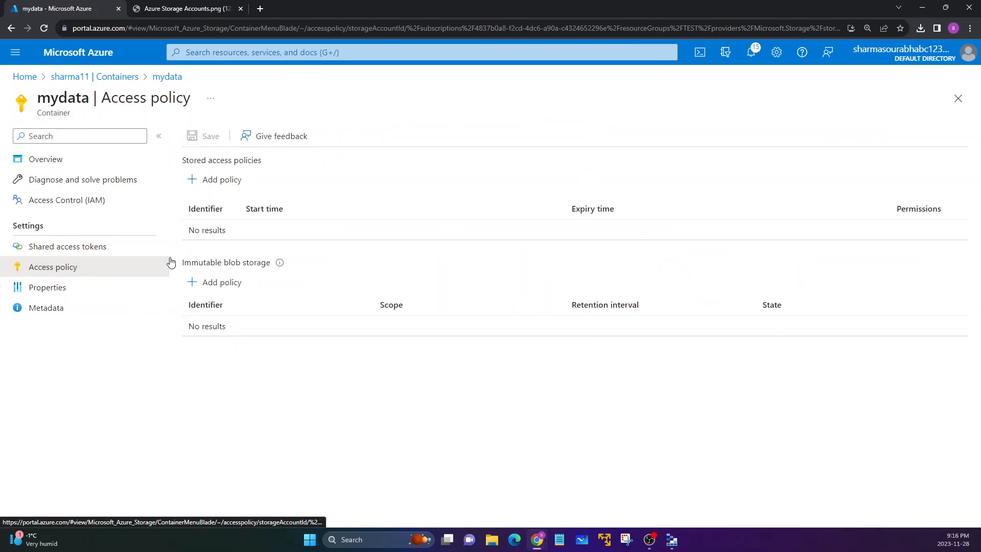
left_click(221, 180)
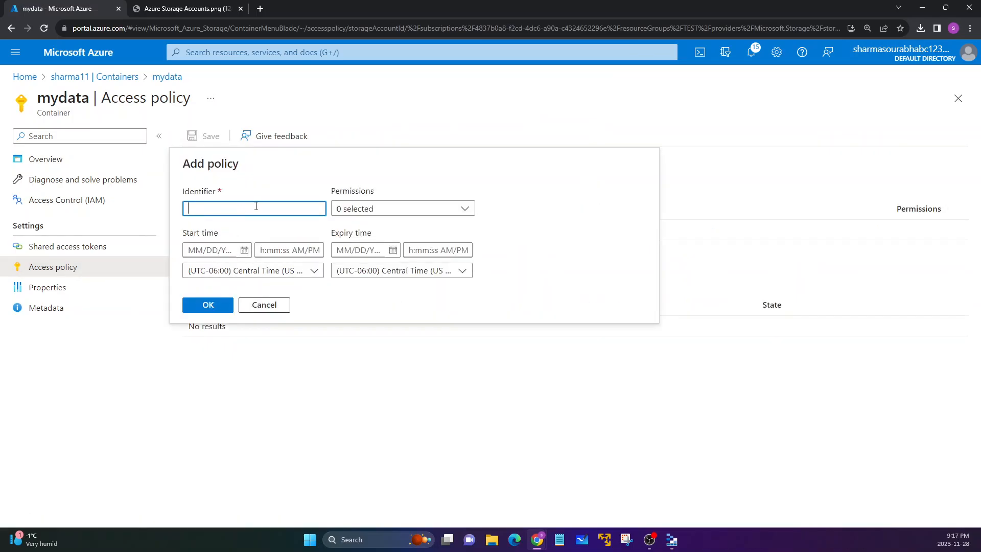
type("Policy")
left_click(373, 208)
left_click(365, 232)
left_click(279, 243)
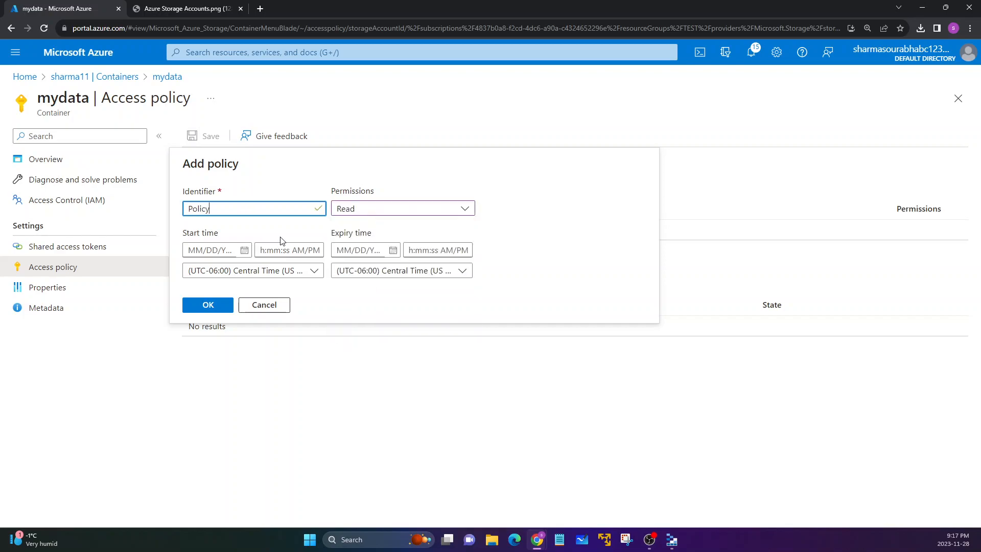
- Set the policy's start date to 11/28/2023 and expiry date to 11/30/2023, and add it to the container
left_click(244, 250)
left_click(234, 382)
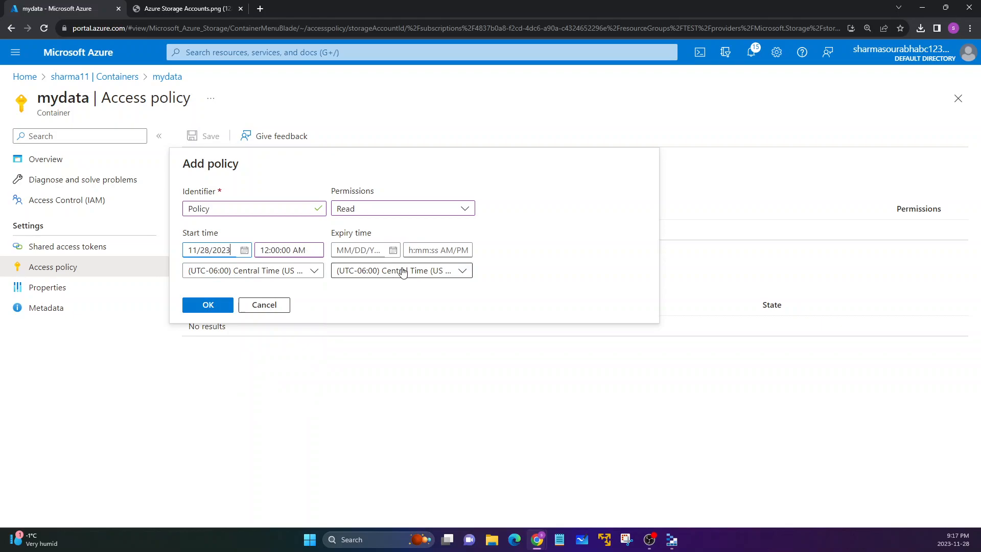
left_click(393, 249)
left_click(419, 382)
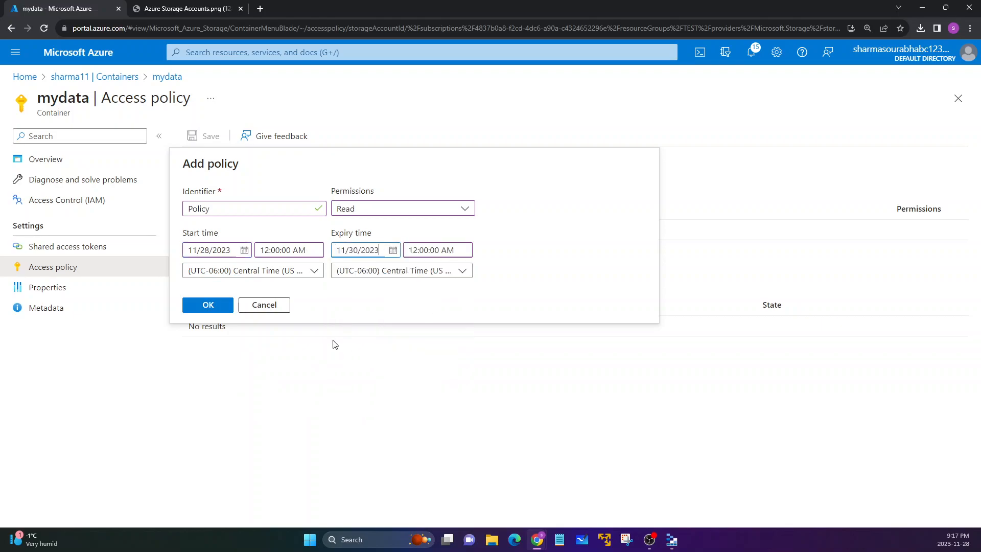
left_click(221, 307)
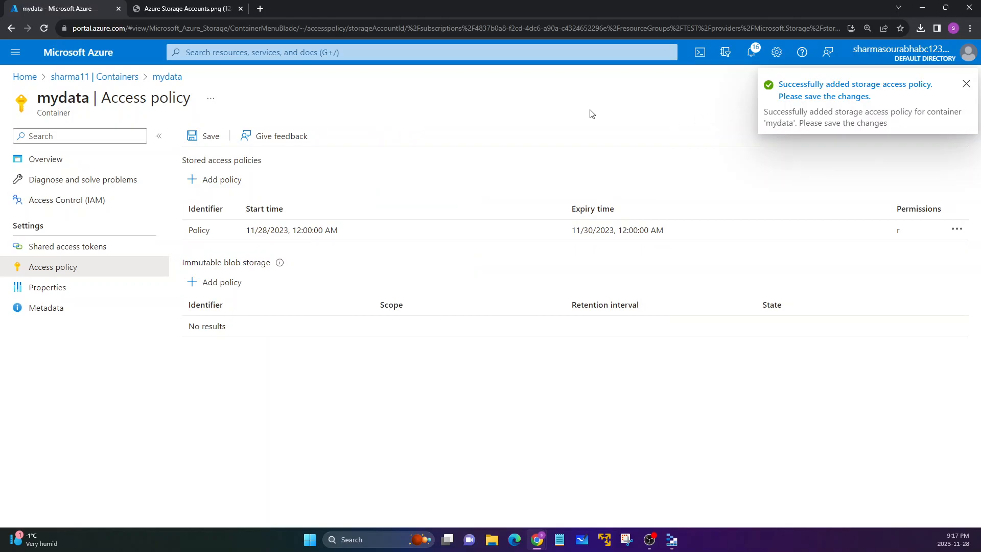
- Save the mydata container's stored access policy changes and reload the page
left_click(46, 29)
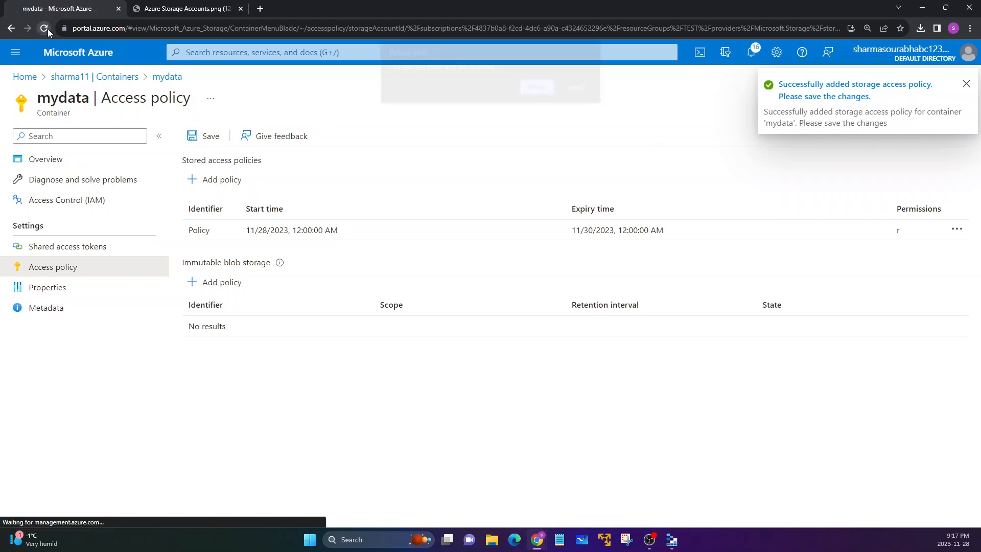
left_click(571, 88)
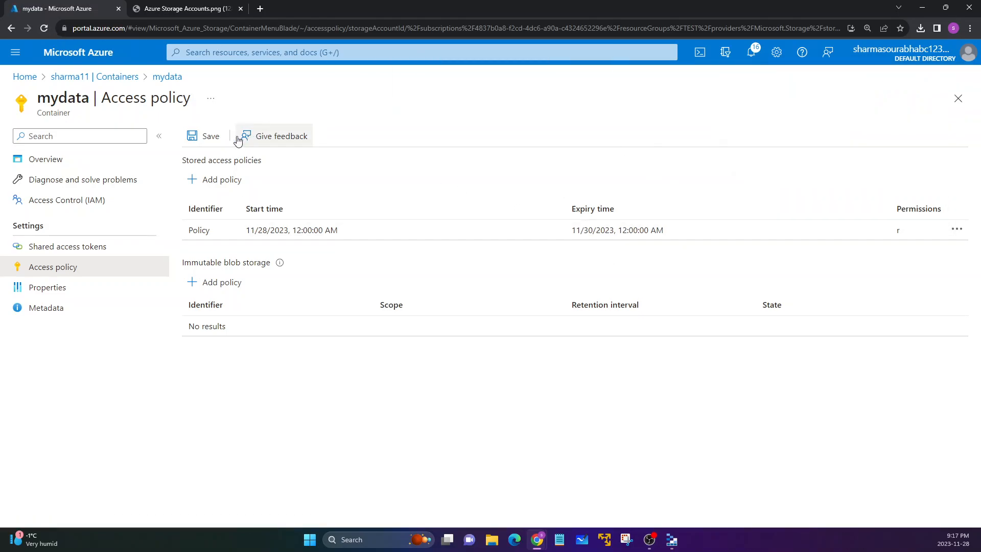
left_click(212, 135)
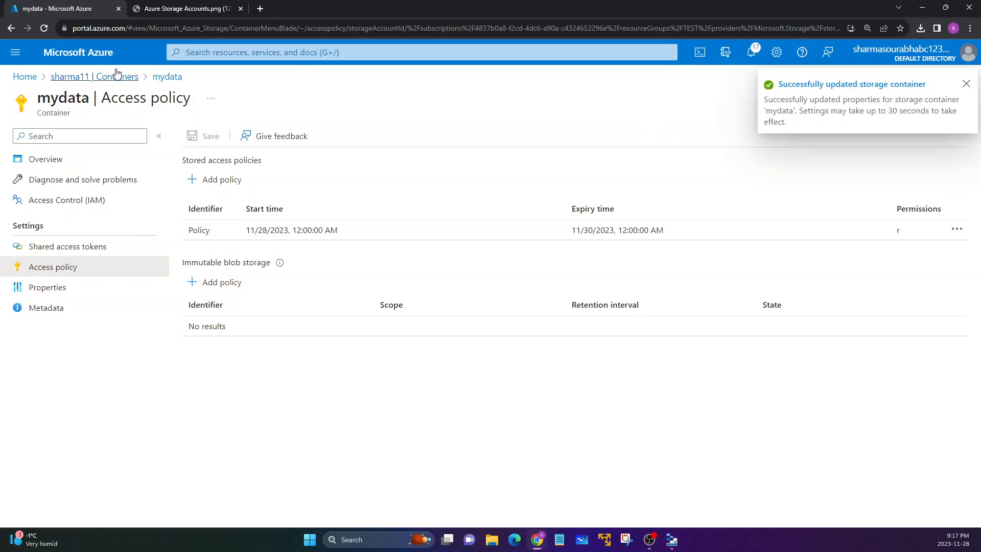
left_click(40, 28)
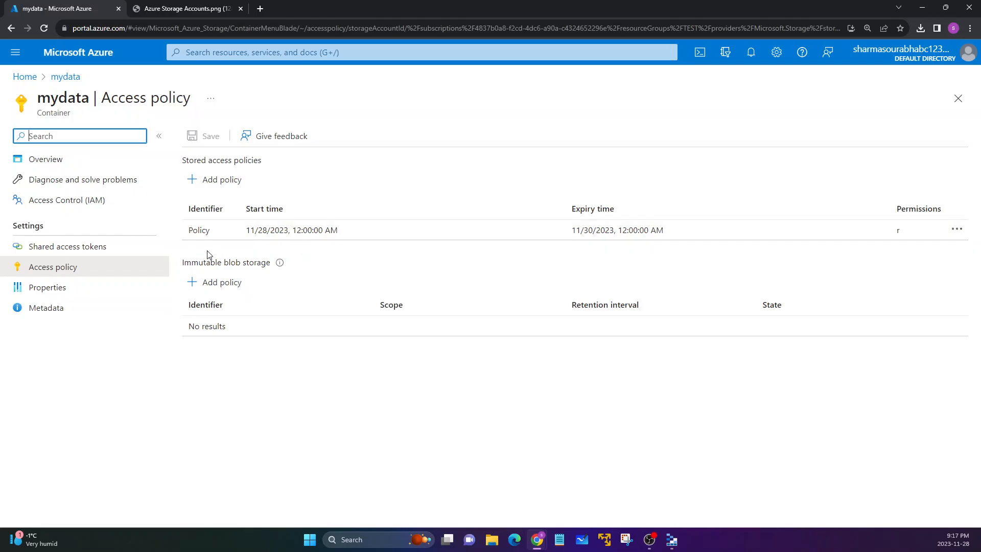
- Return to the mydata container's overview and review its name and blob list
left_click(71, 169)
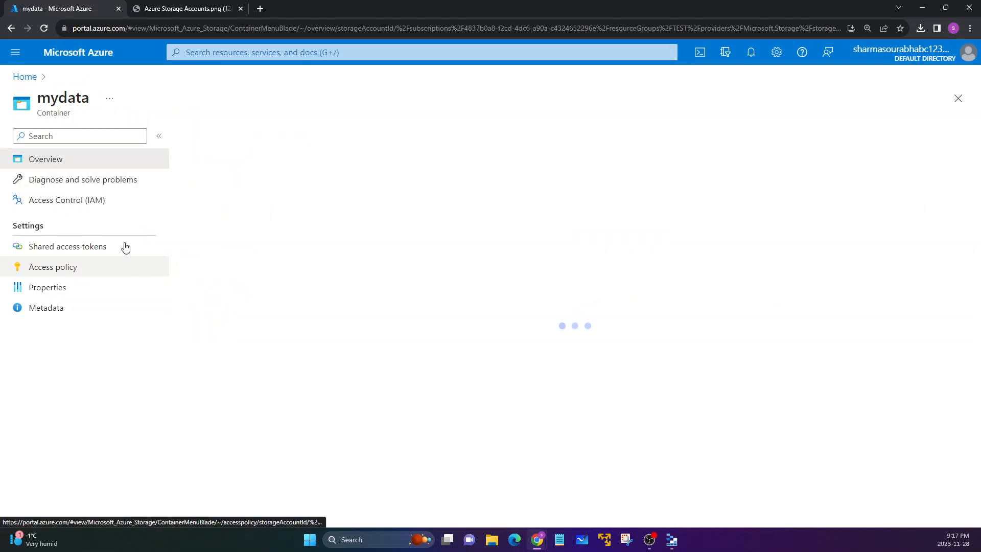
left_click_drag(92, 101, 37, 100)
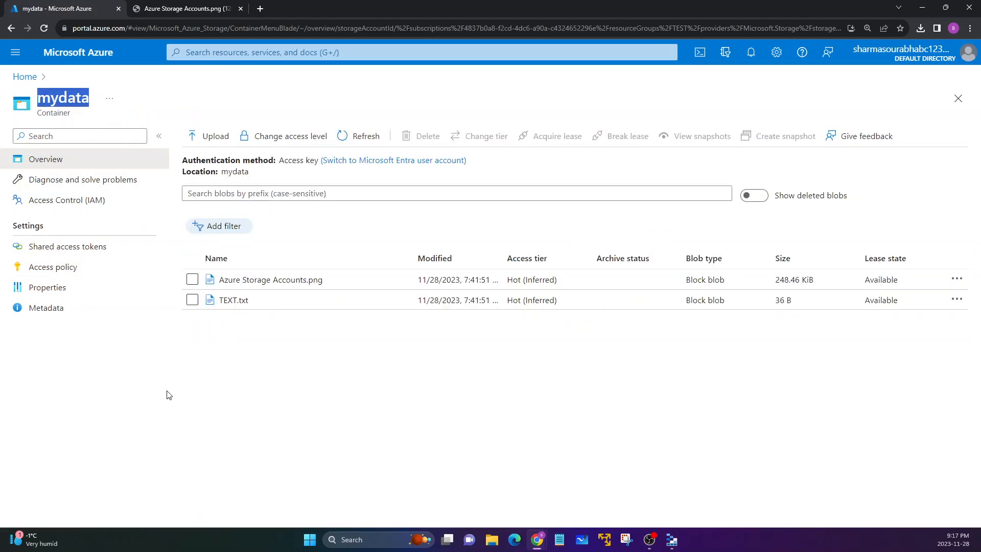
left_click(145, 413)
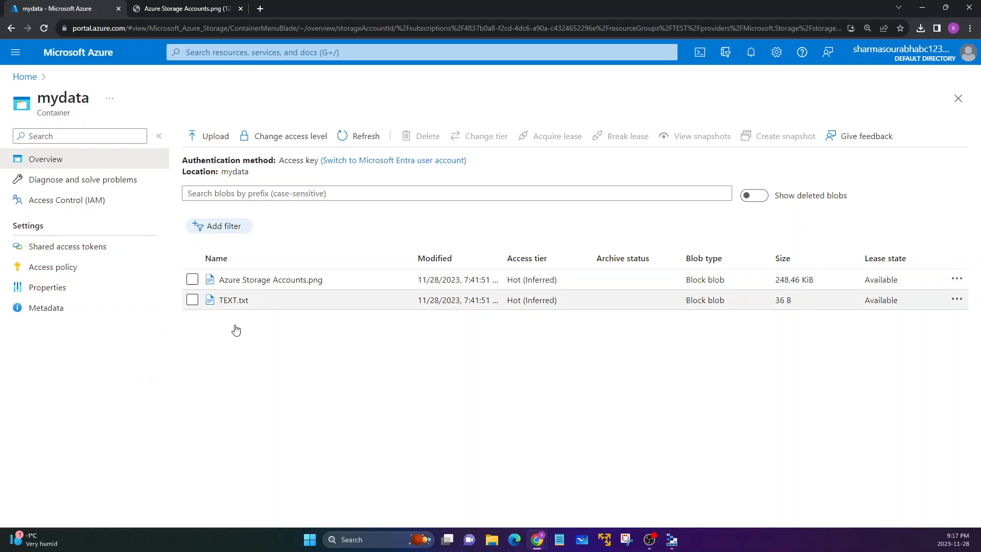
left_click_drag(220, 280, 271, 280)
left_click(246, 348)
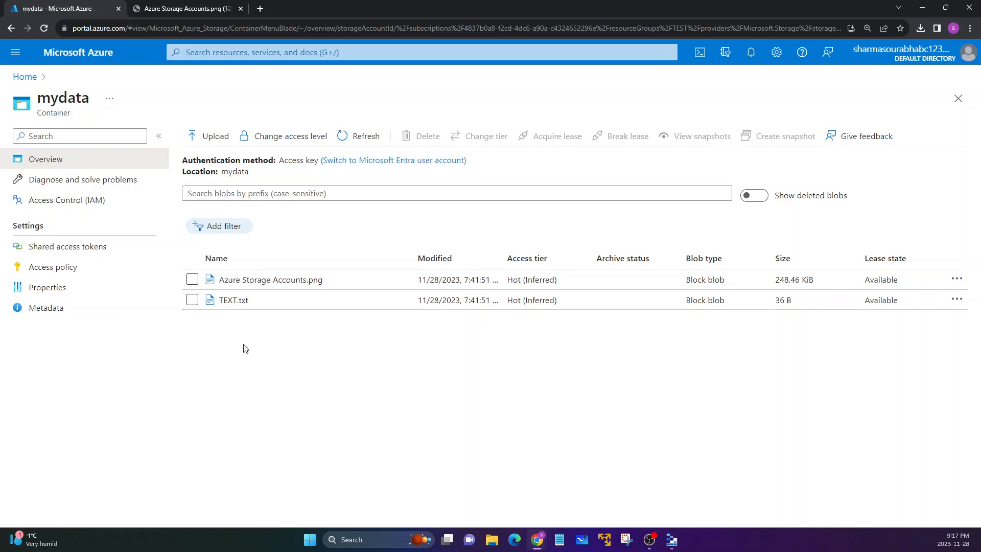
- Open SAS generation for the TEXT.txt blob, set its stored access policy to Policy, and review the inherited permissions and dates
right_click(239, 302)
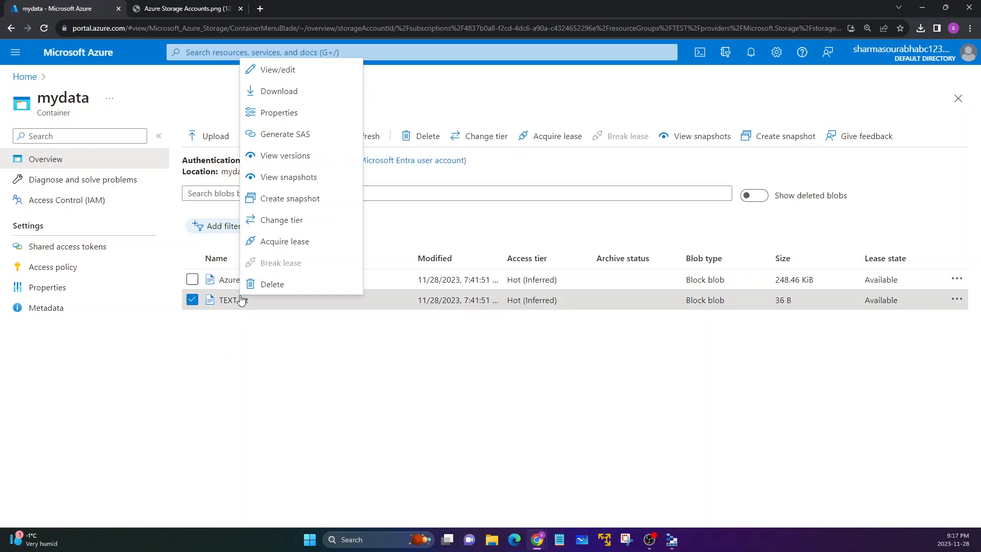
left_click(286, 133)
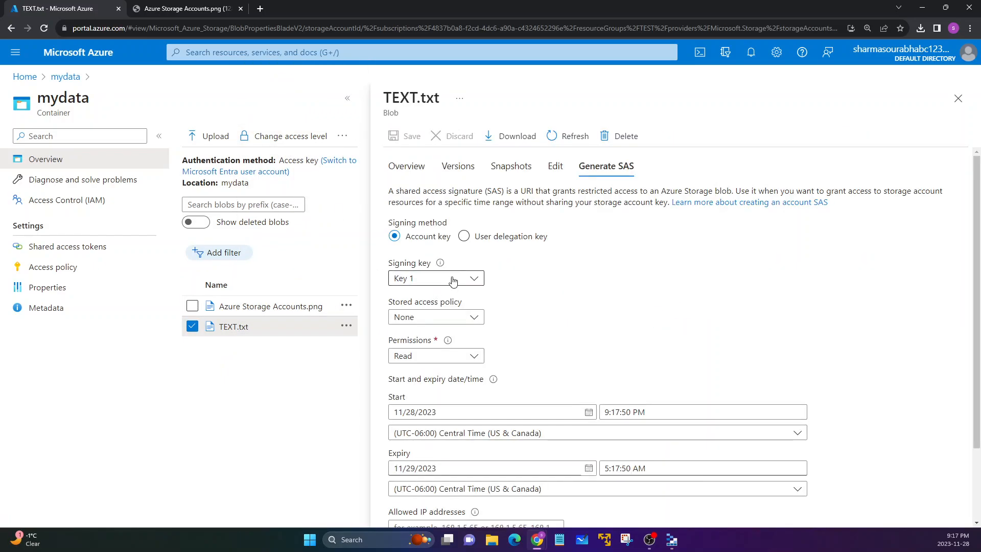
left_click(466, 319)
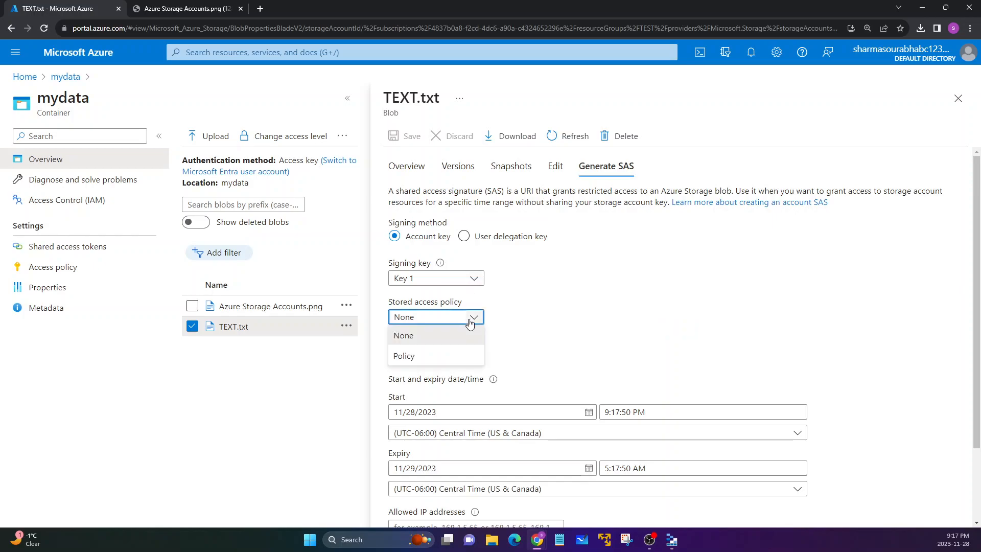
left_click(423, 353)
scroll(531, 352, "down", 3)
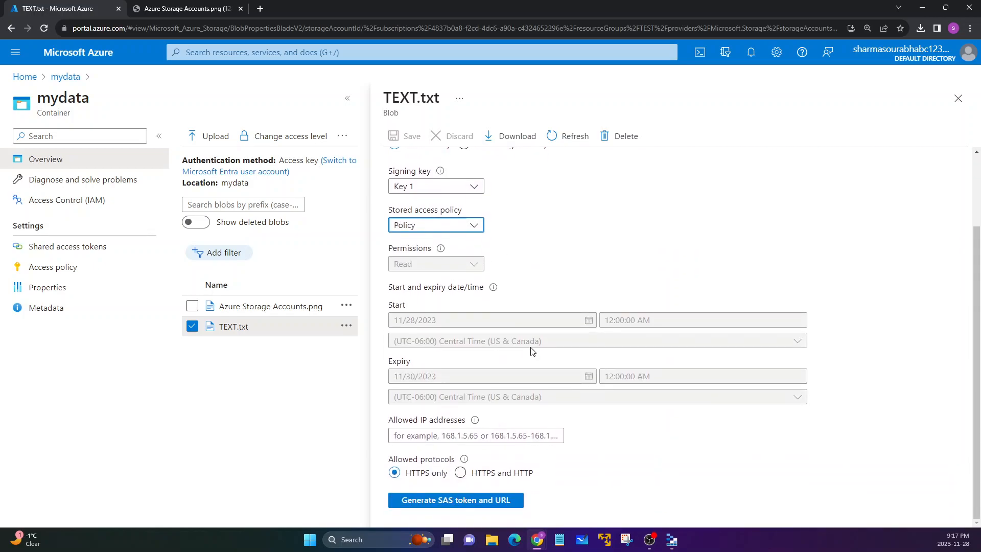
left_click(396, 258)
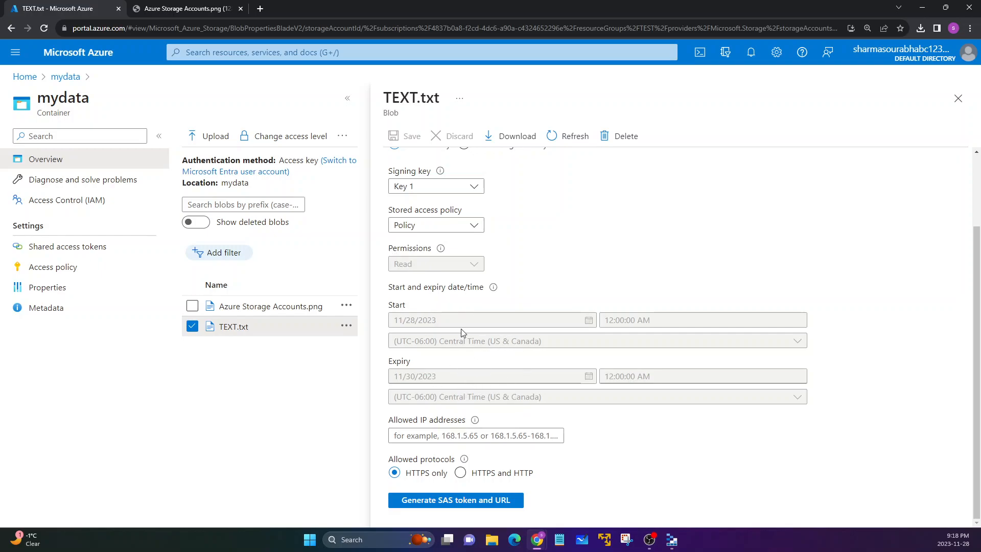
scroll(409, 315, "up", 3)
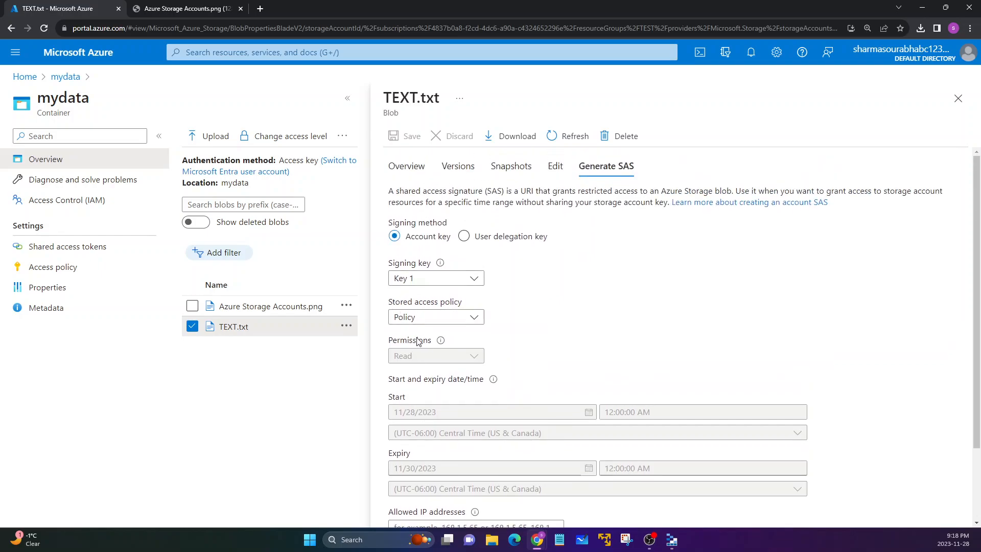
scroll(418, 341, "down", 2)
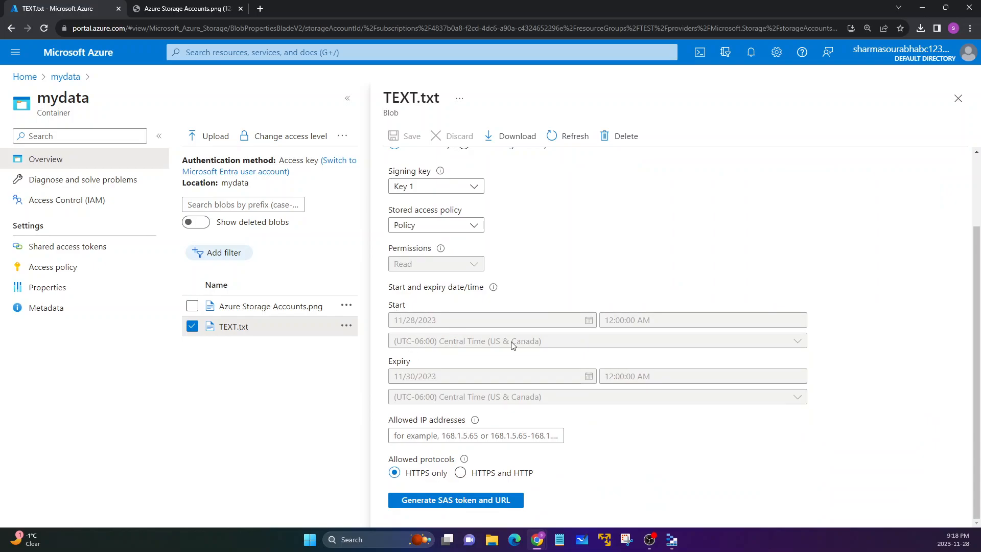
- Generate the SAS token and URL for TEXT.txt and copy the Blob SAS URL
left_click(459, 503)
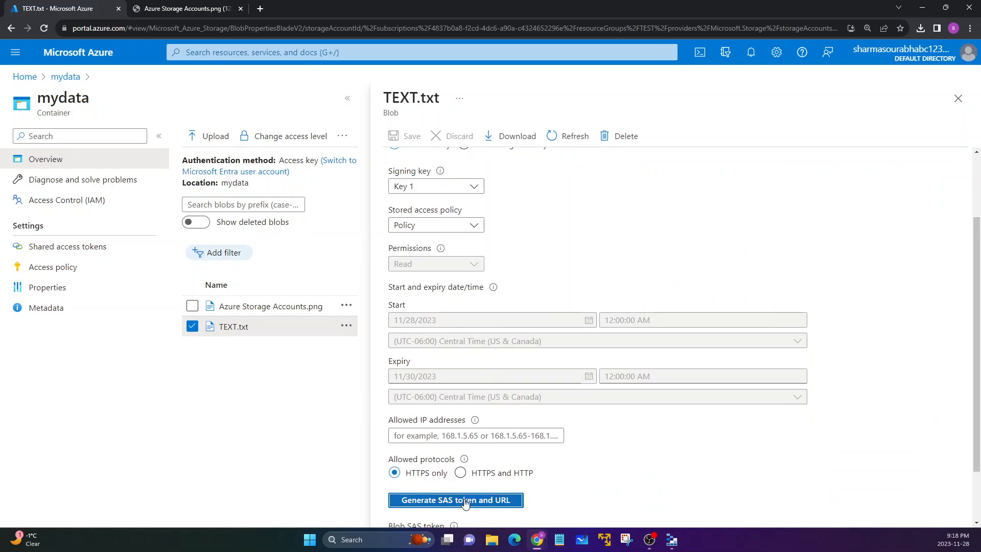
scroll(506, 462, "down", 2)
left_click(562, 510)
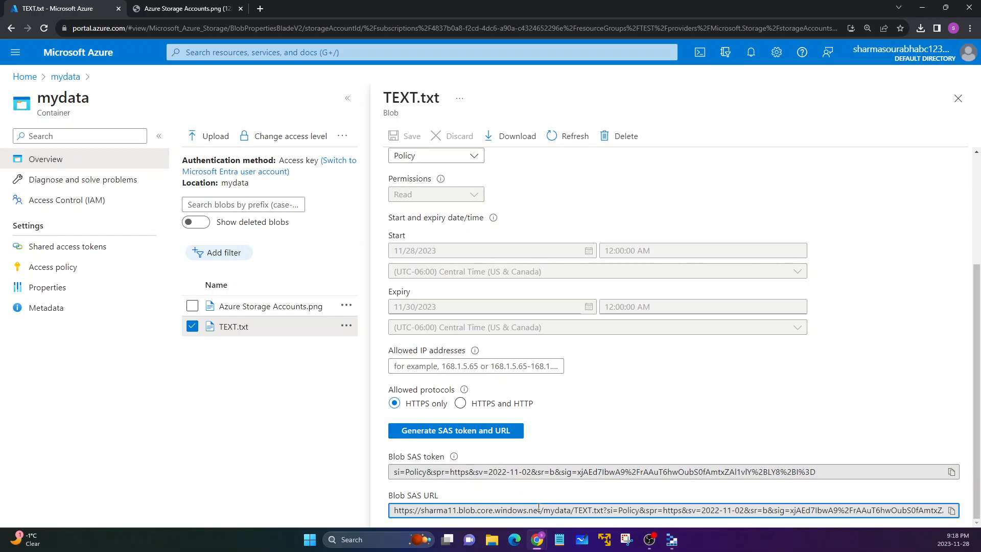
triple_click(562, 509)
right_click(539, 510)
left_click(577, 432)
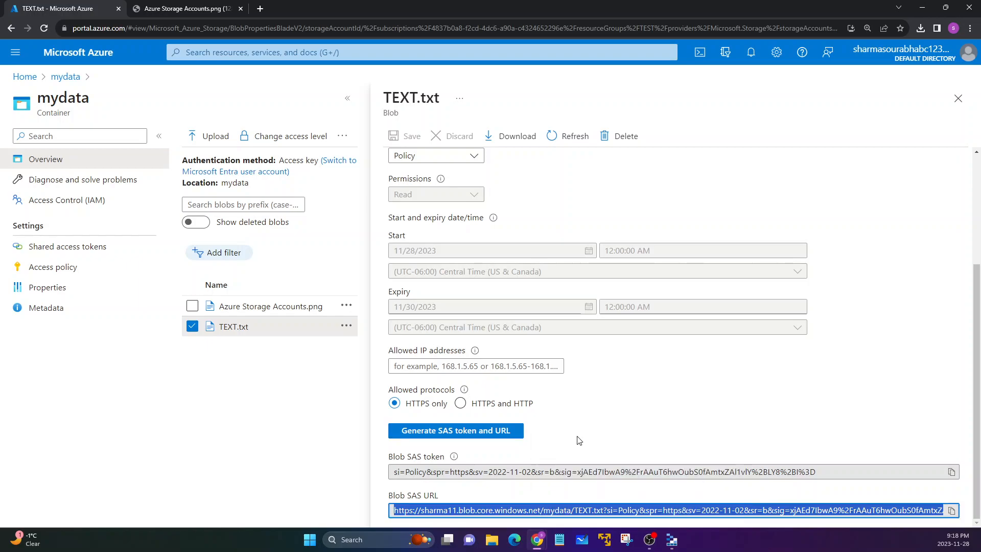
scroll(404, 244, "up", 4)
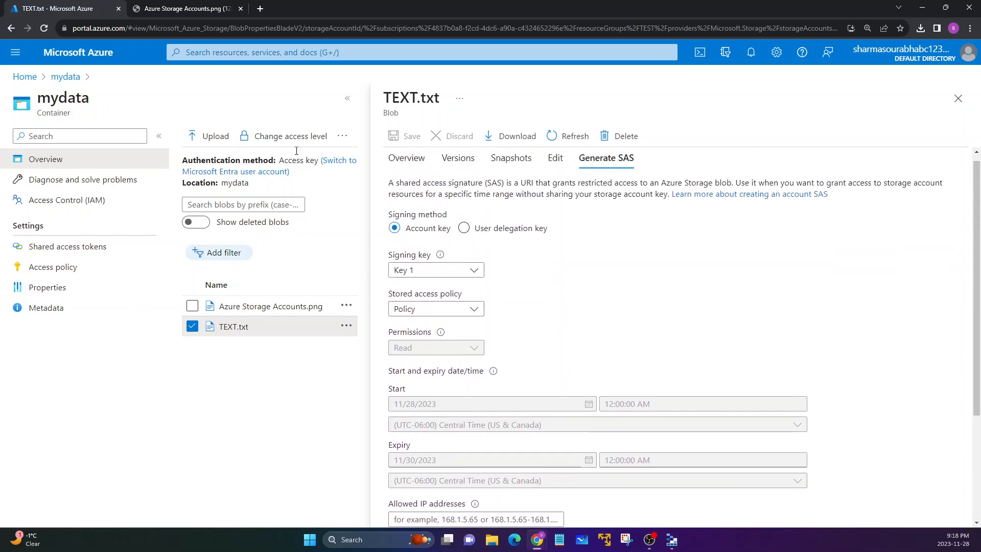
- Load the copied TEXT.txt Blob SAS URL, including its SAS token, in the other browser tab and check the file's text
left_click(217, 7)
left_click(200, 26)
key("ctrl+v")
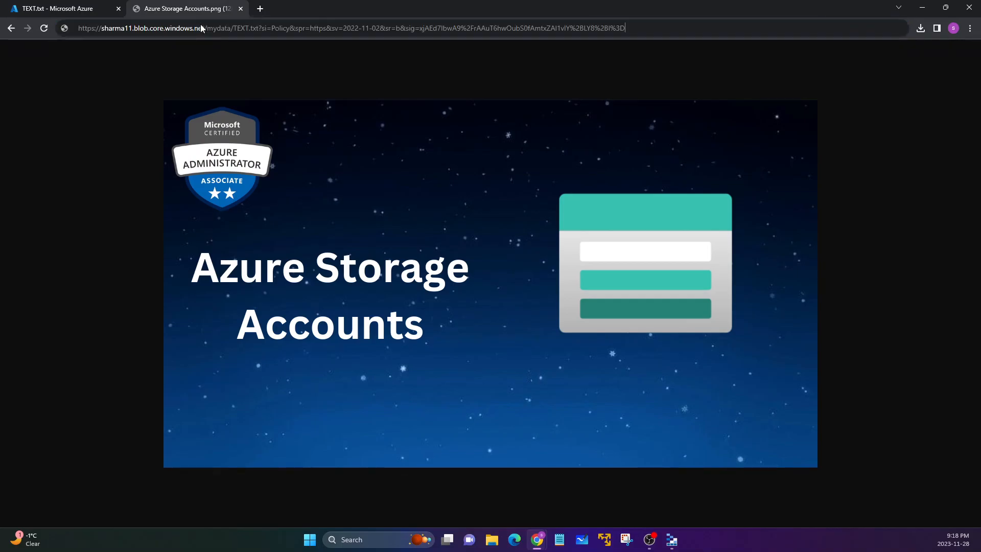
key("Return")
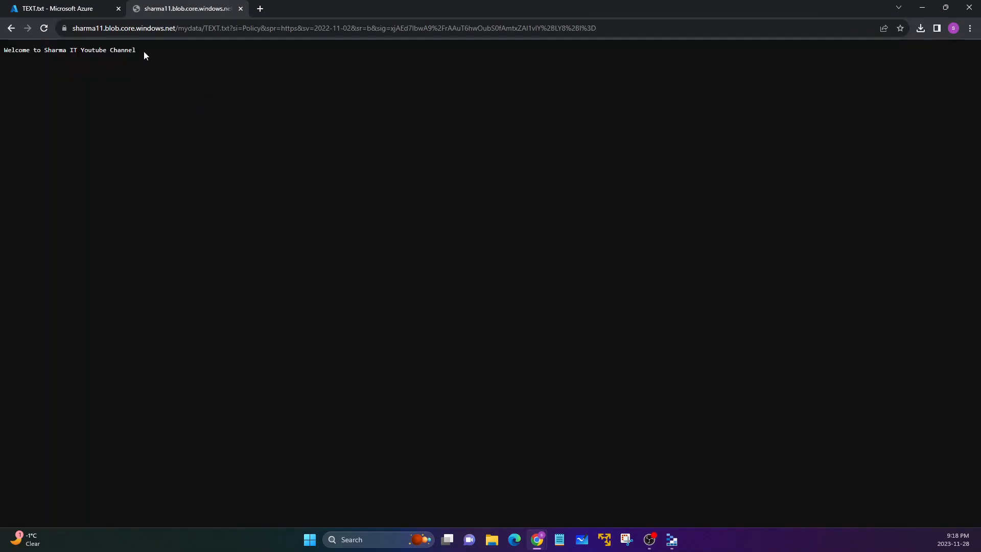
left_click_drag(144, 52, 15, 54)
- Return to the mydata container in the Azure portal and inspect its stored access policy's editable settings, cancelling without changes
left_click(40, 7)
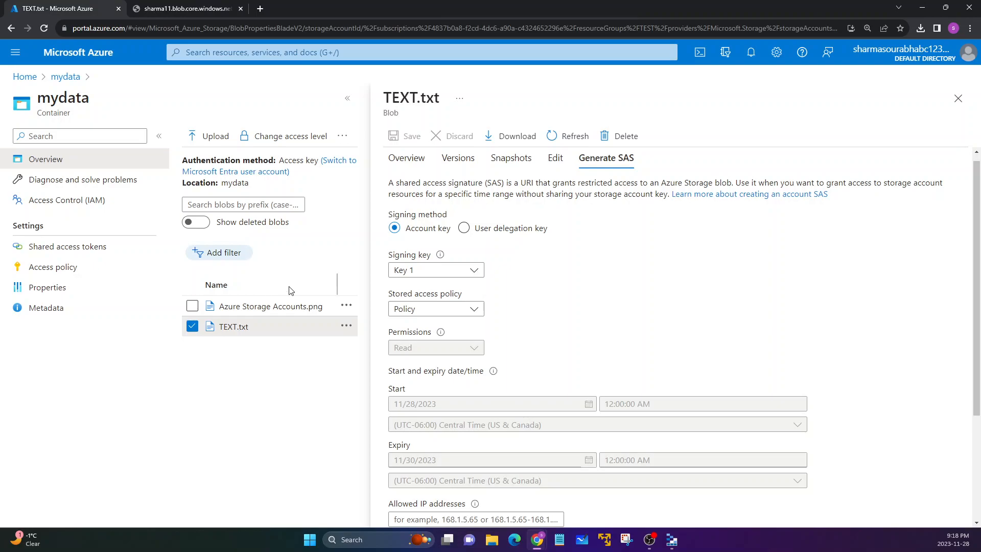
left_click(957, 99)
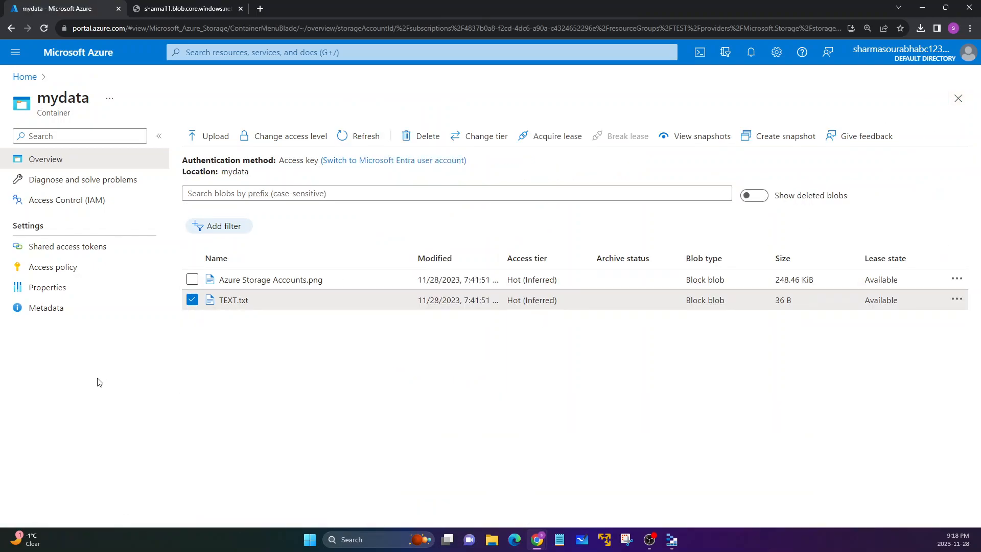
left_click(59, 272)
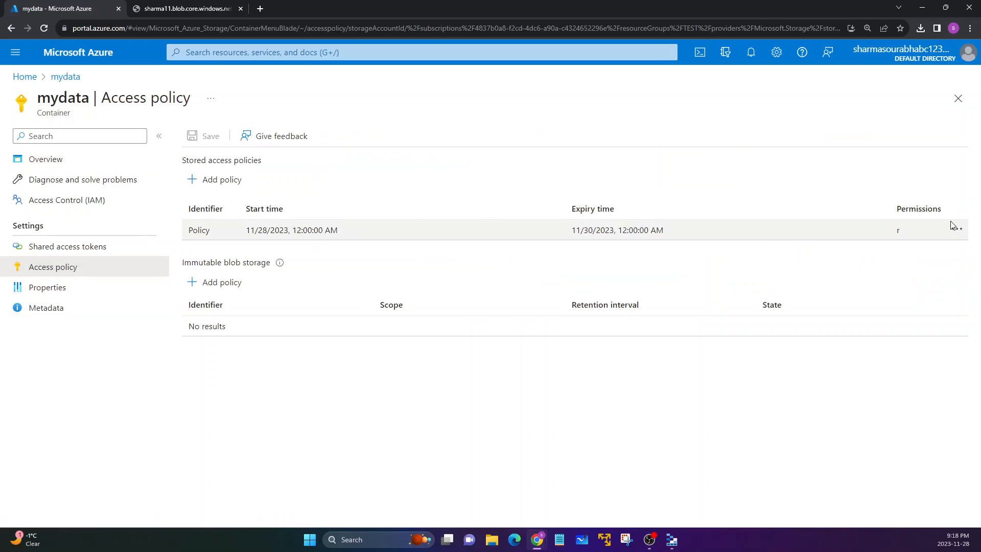
left_click(957, 233)
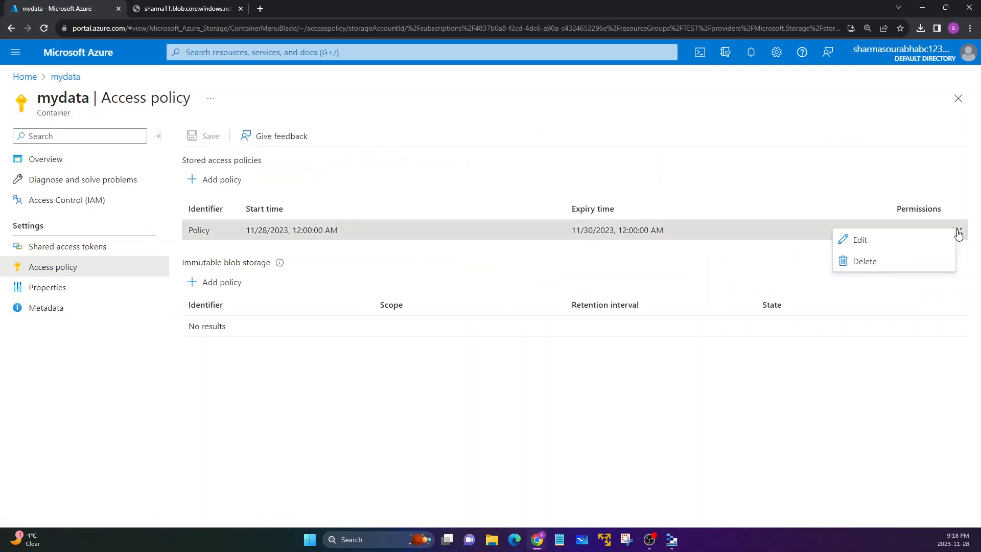
left_click(866, 244)
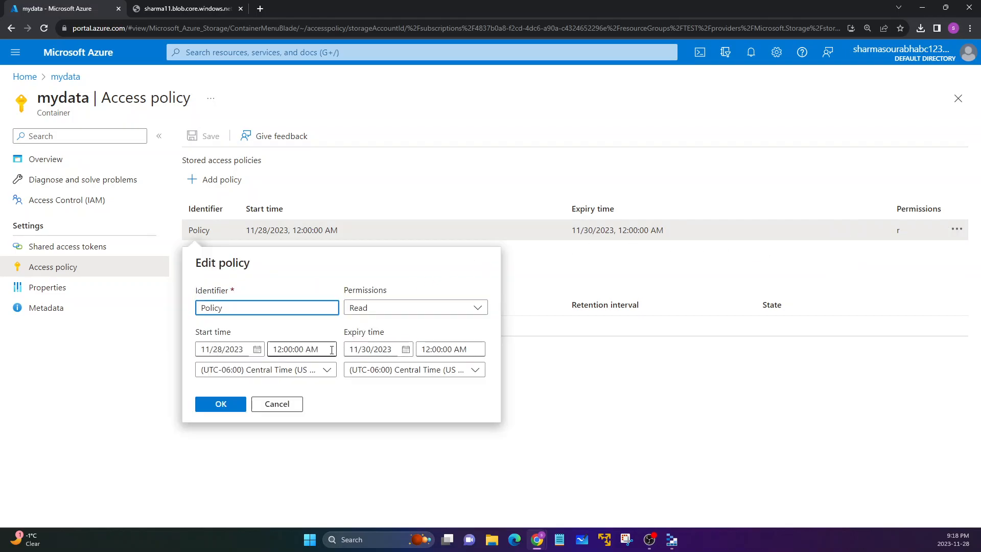
left_click(275, 408)
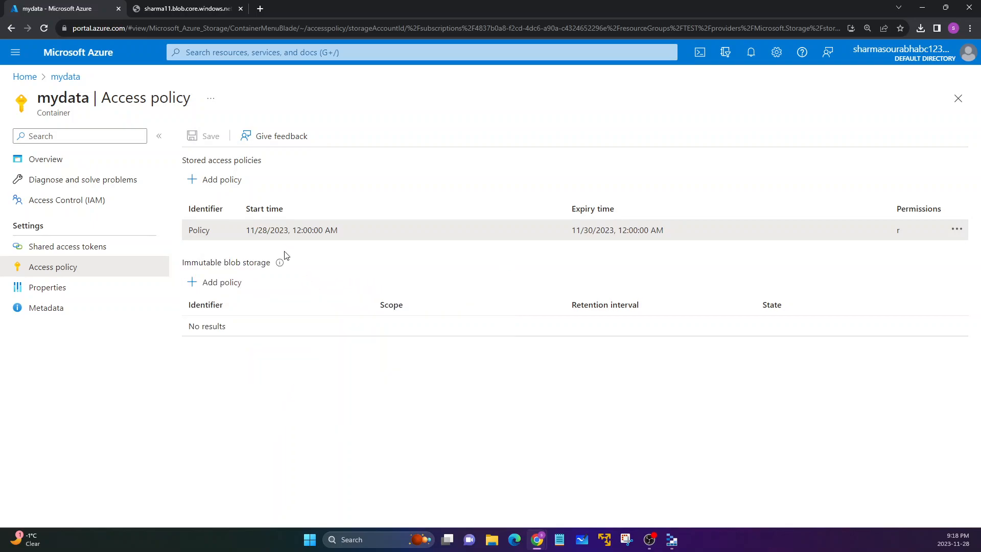
- Go back to the mydata container's overview and review the container name and the TEXT.txt blob entry
left_click(59, 162)
left_click_drag(274, 310, 216, 319)
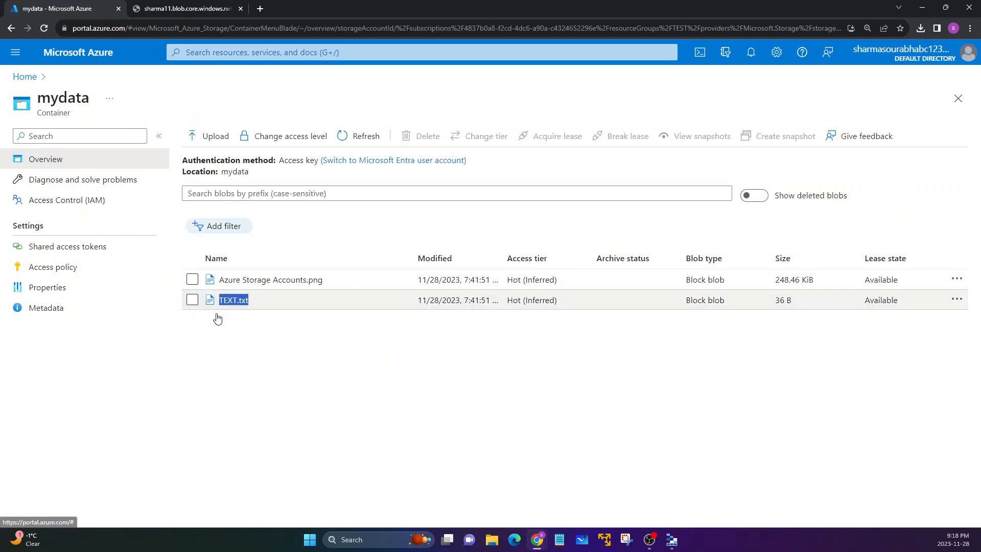
left_click_drag(87, 94, 37, 97)
left_click(180, 396)
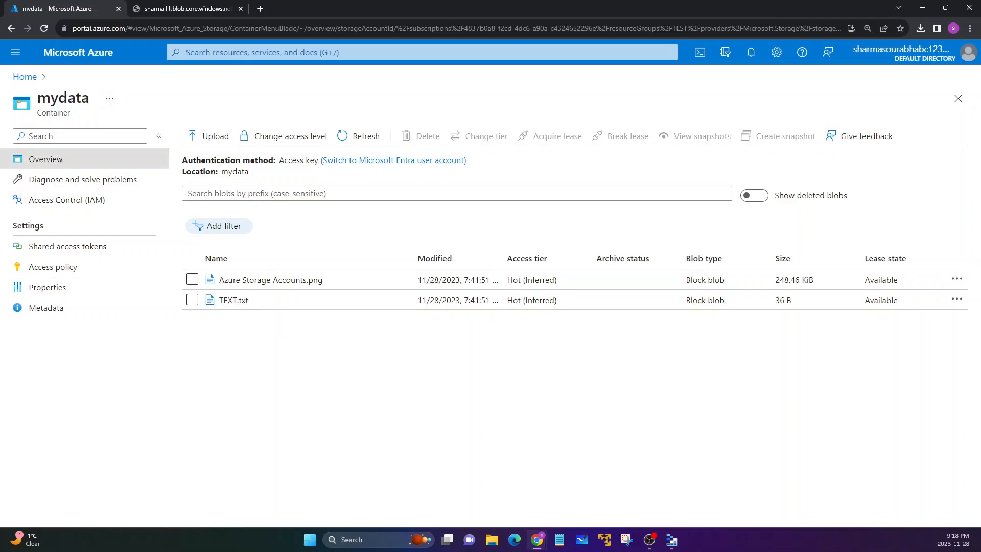
left_click_drag(267, 301, 214, 302)
left_click(233, 363)
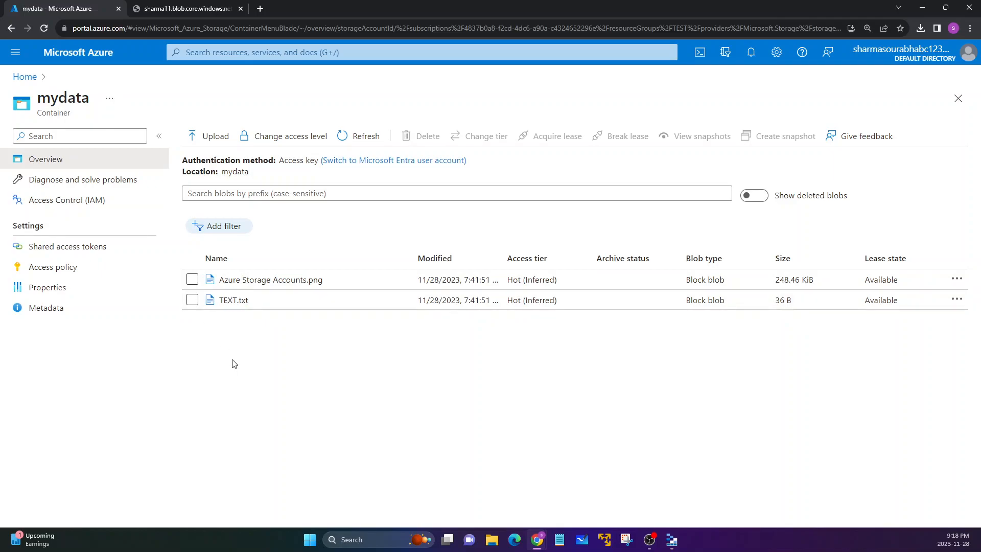